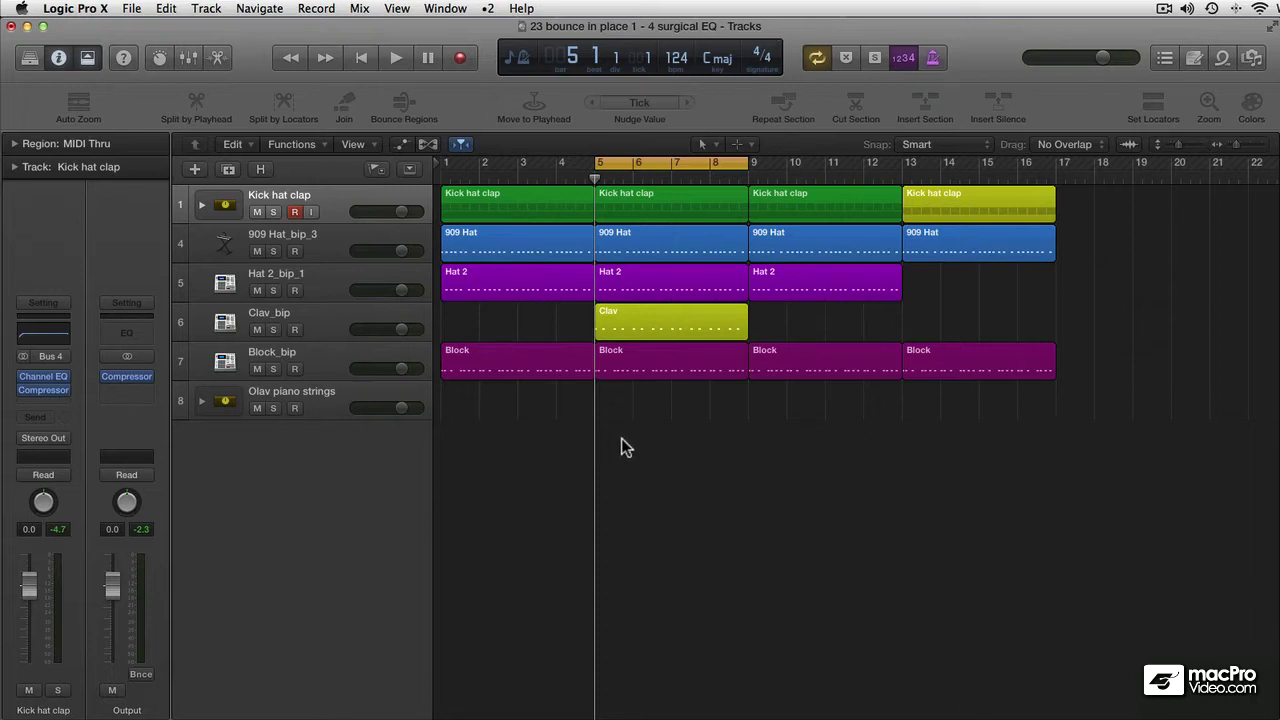
# Recall screenset 2 to show the full Mixer, from Kick hat clap through Master.
pyautogui.press('2')
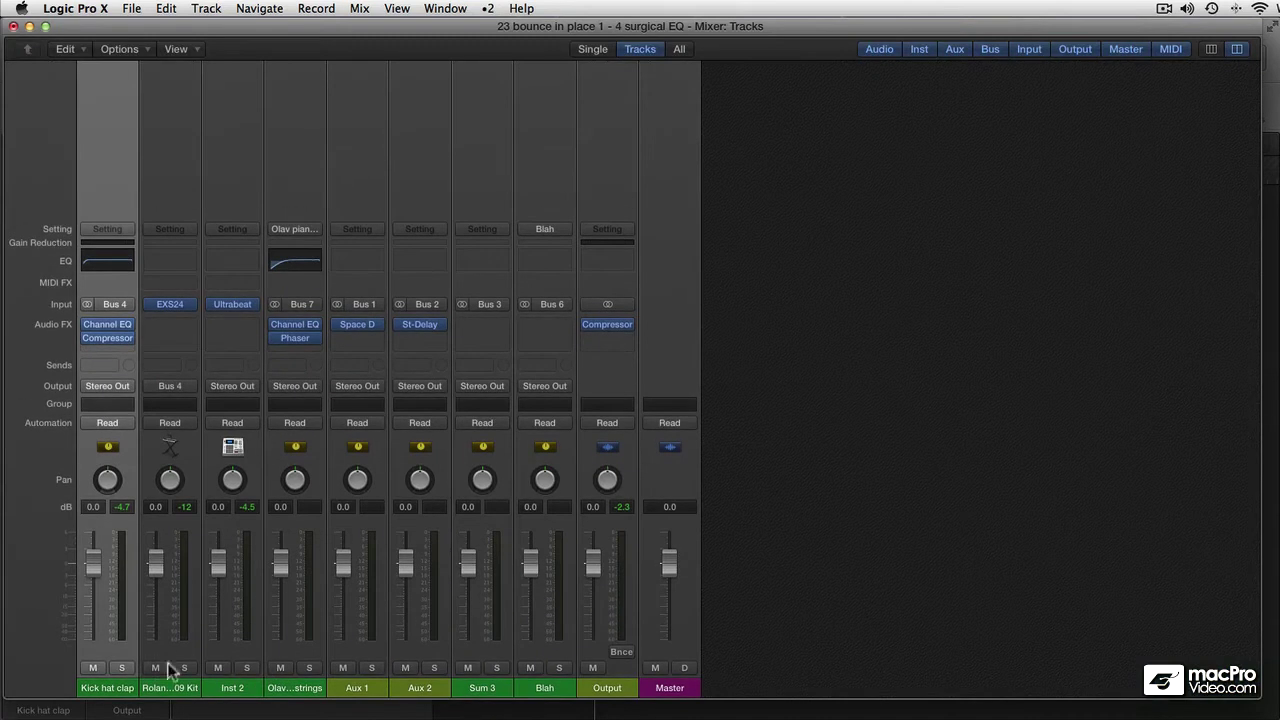
# Select Kick hat clap, the kit and Inst 2, and audition them soloed during playback.
pyautogui.keyDown('shift'); pyautogui.click(225, 690); pyautogui.keyUp('shift')
pyautogui.click(246, 667)
pyautogui.press('space')
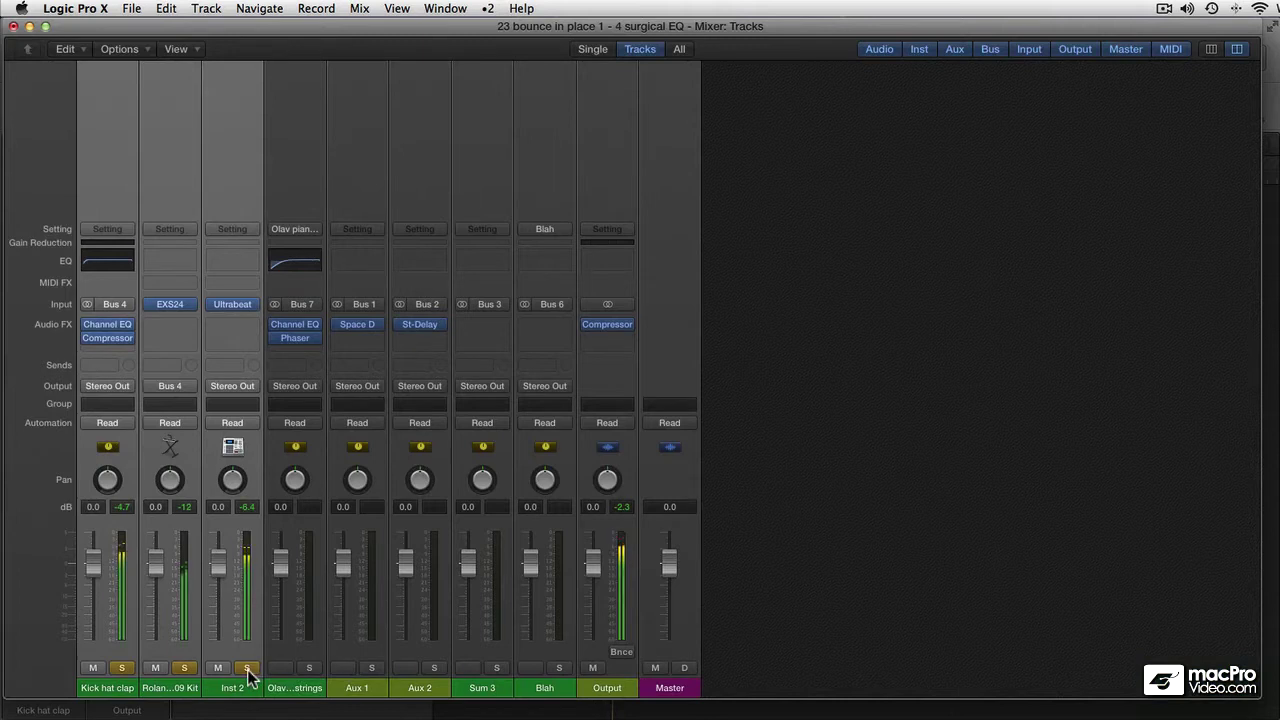
pyautogui.click(246, 667)
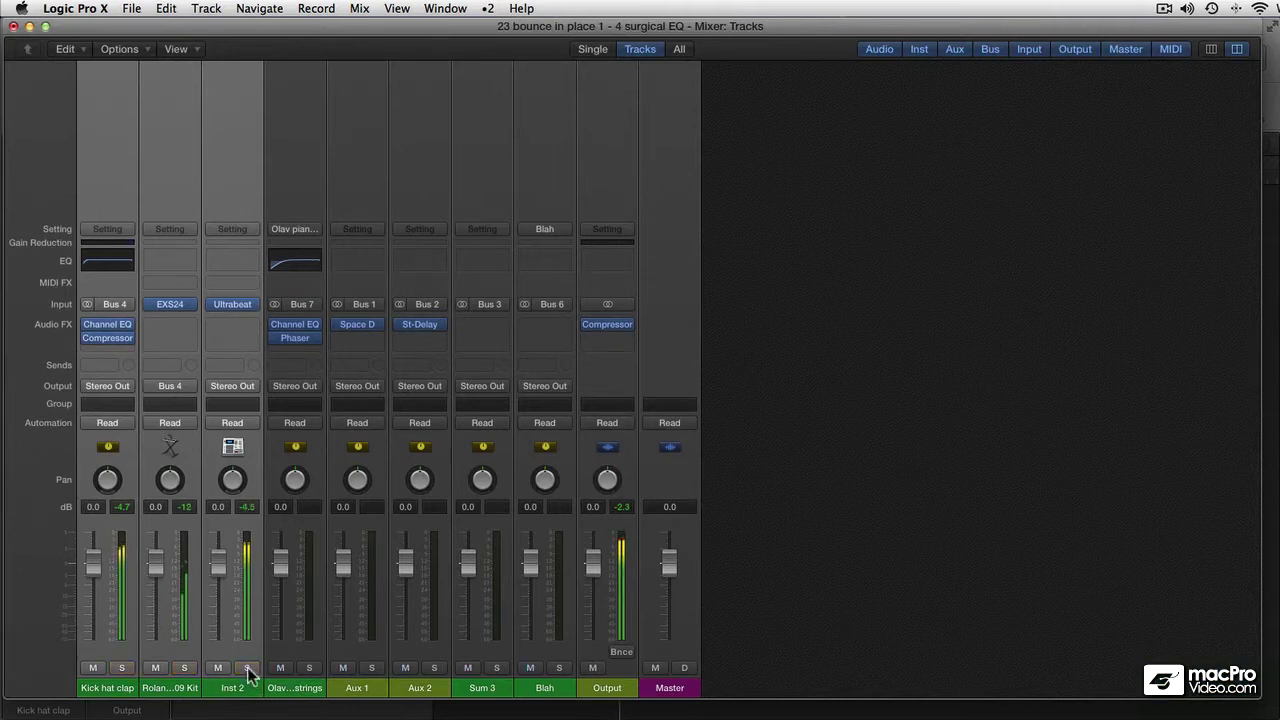
# Route the three selected beat channels' output to Bus 8.
pyautogui.click(238, 390)
pyautogui.moveTo(250, 448)
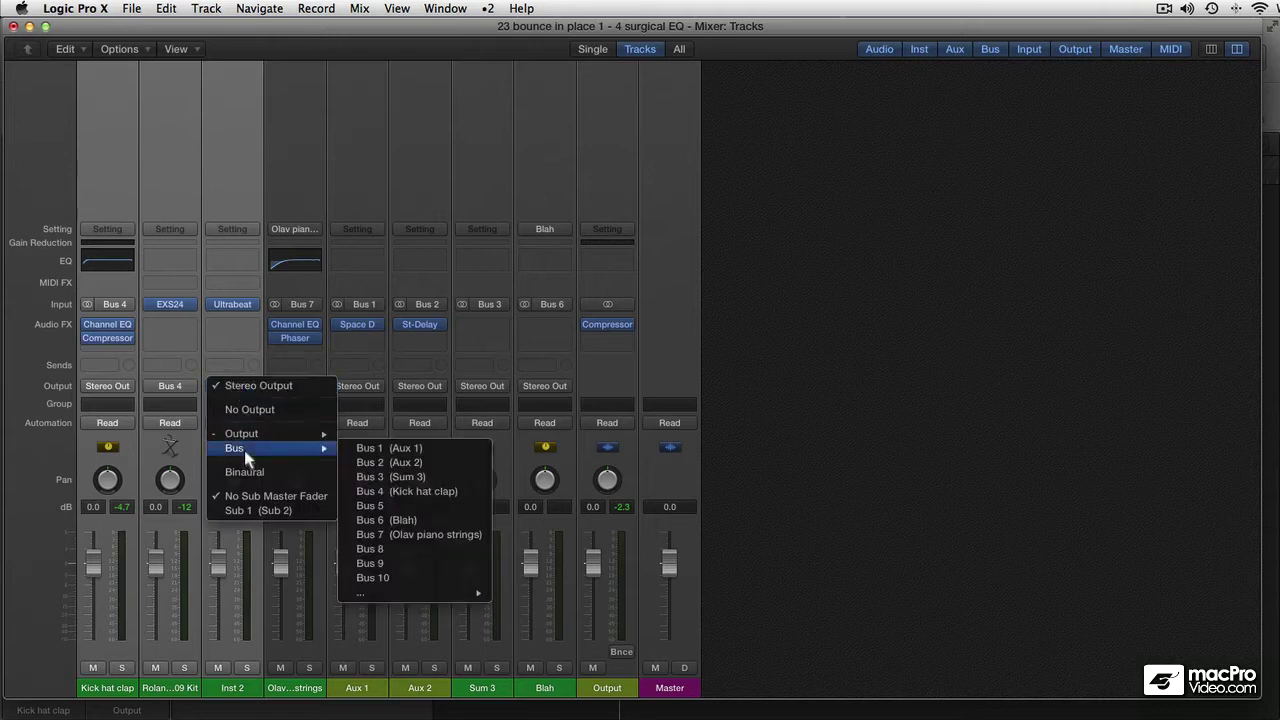
pyautogui.click(394, 554)
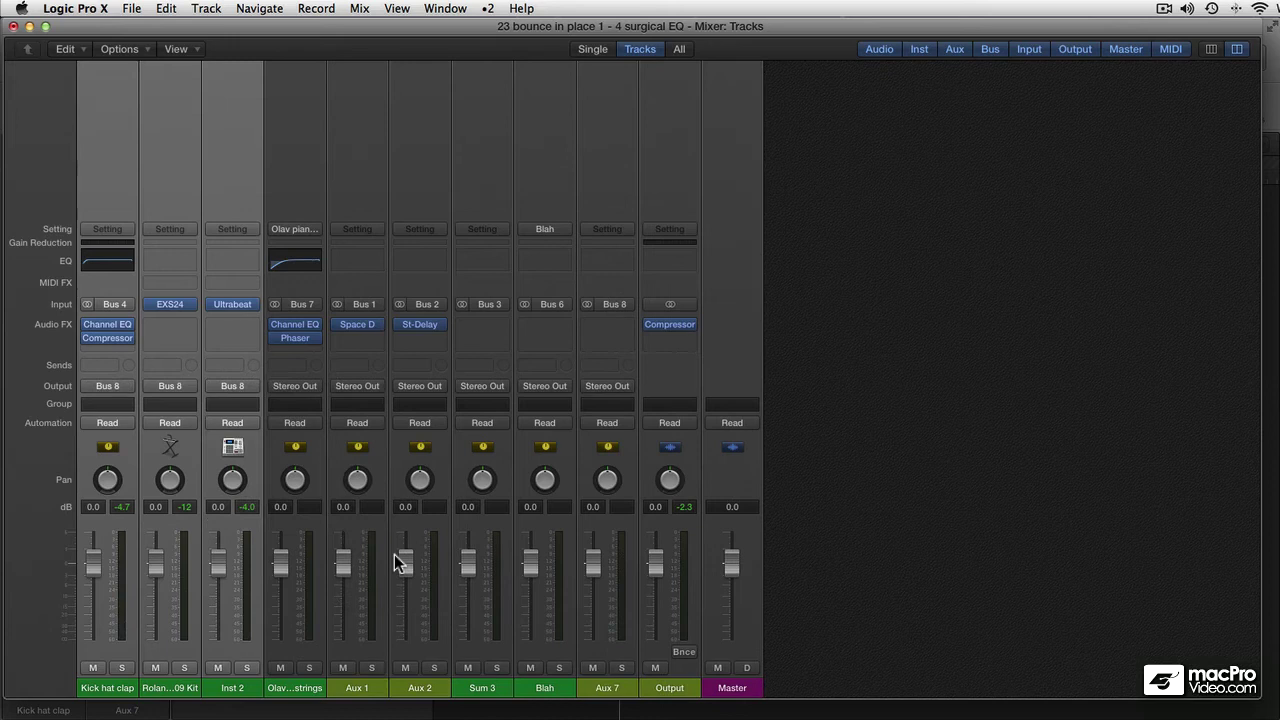
# Rename the new Aux 7 channel to BEATS.
pyautogui.click(620, 693)
pyautogui.doubleClick(606, 690)
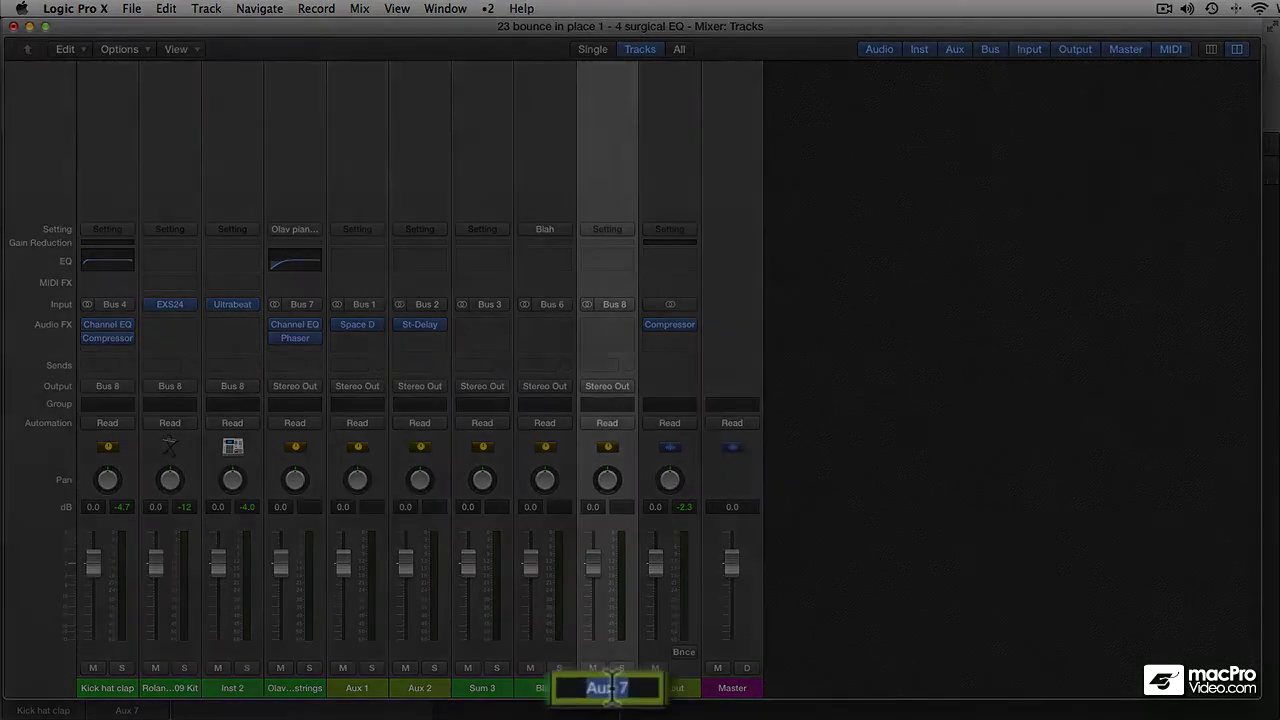
pyautogui.write('BEATS')
pyautogui.press('Return')
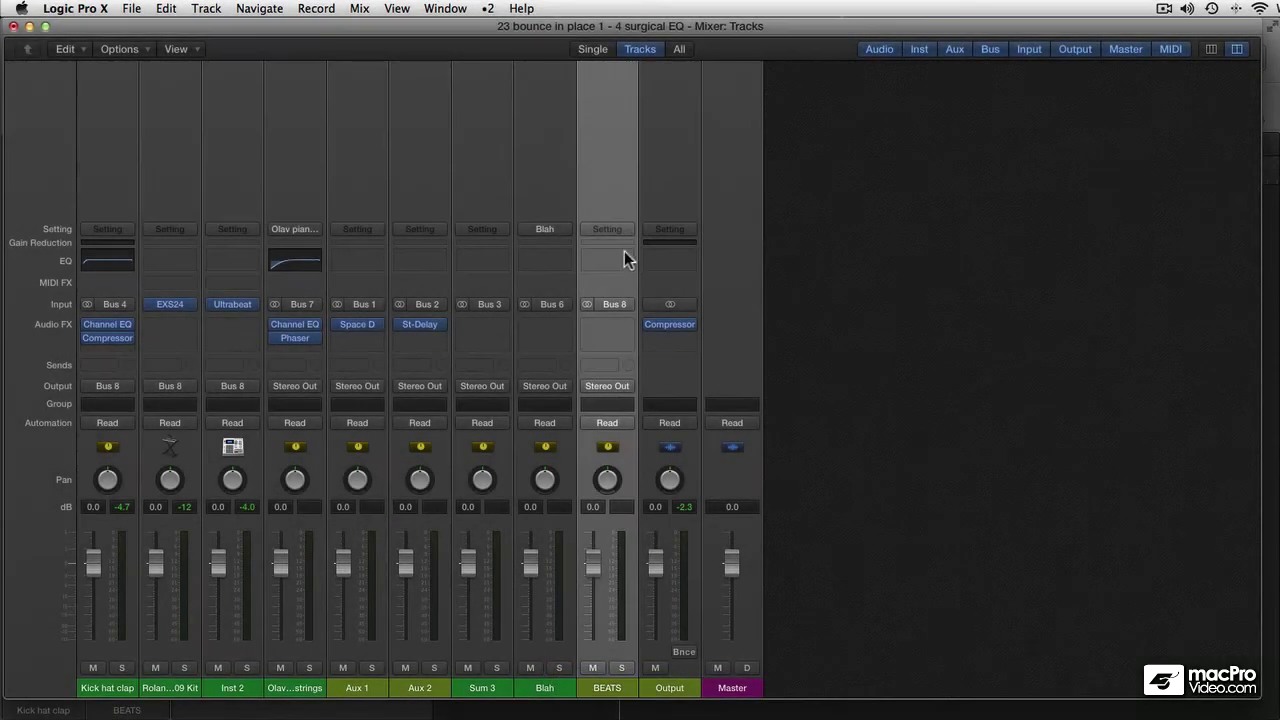
# Insert a Dynamics Compressor on the BEATS aux with the Studio VCA circuit type.
pyautogui.click(618, 332)
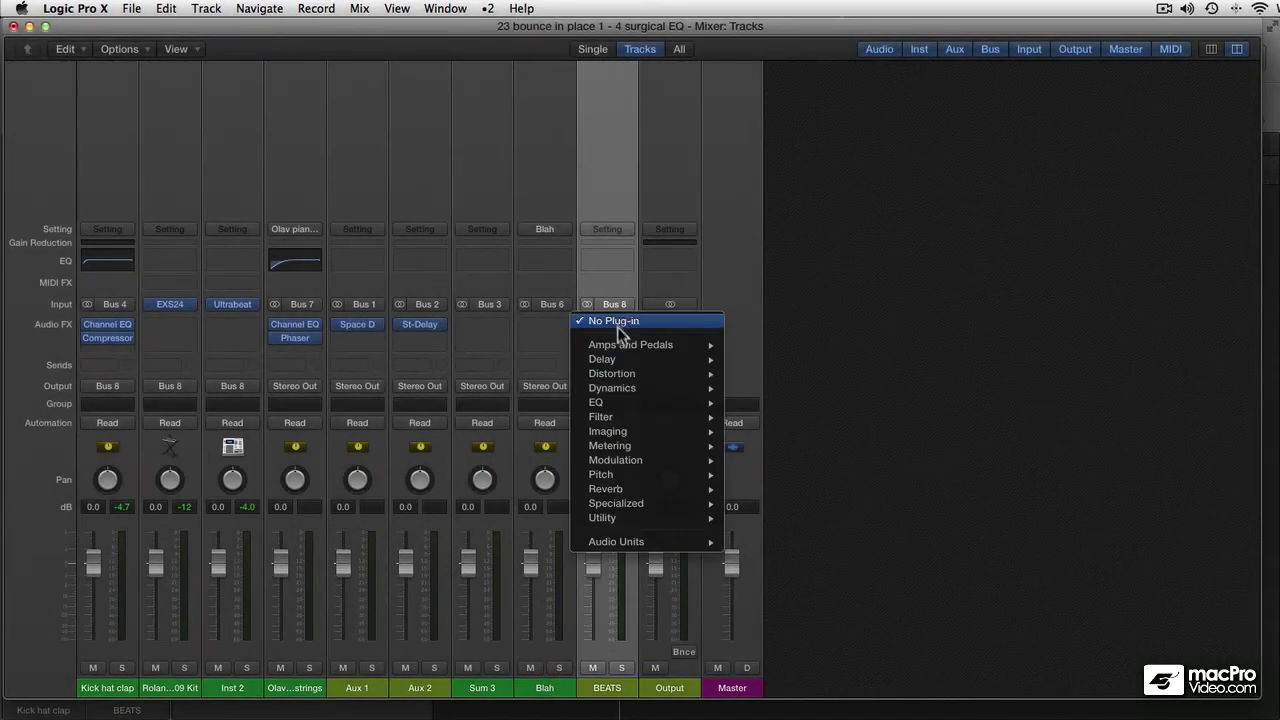
pyautogui.moveTo(630, 388)
pyautogui.click(796, 402)
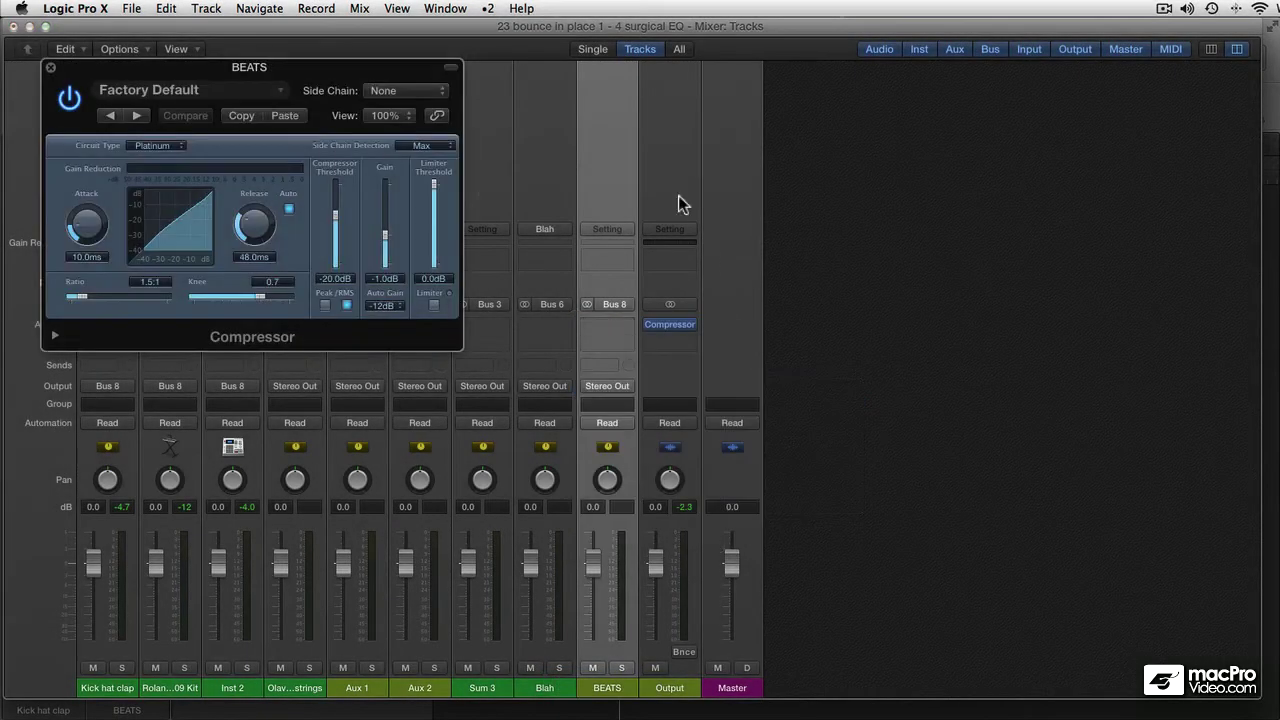
pyautogui.click(172, 148)
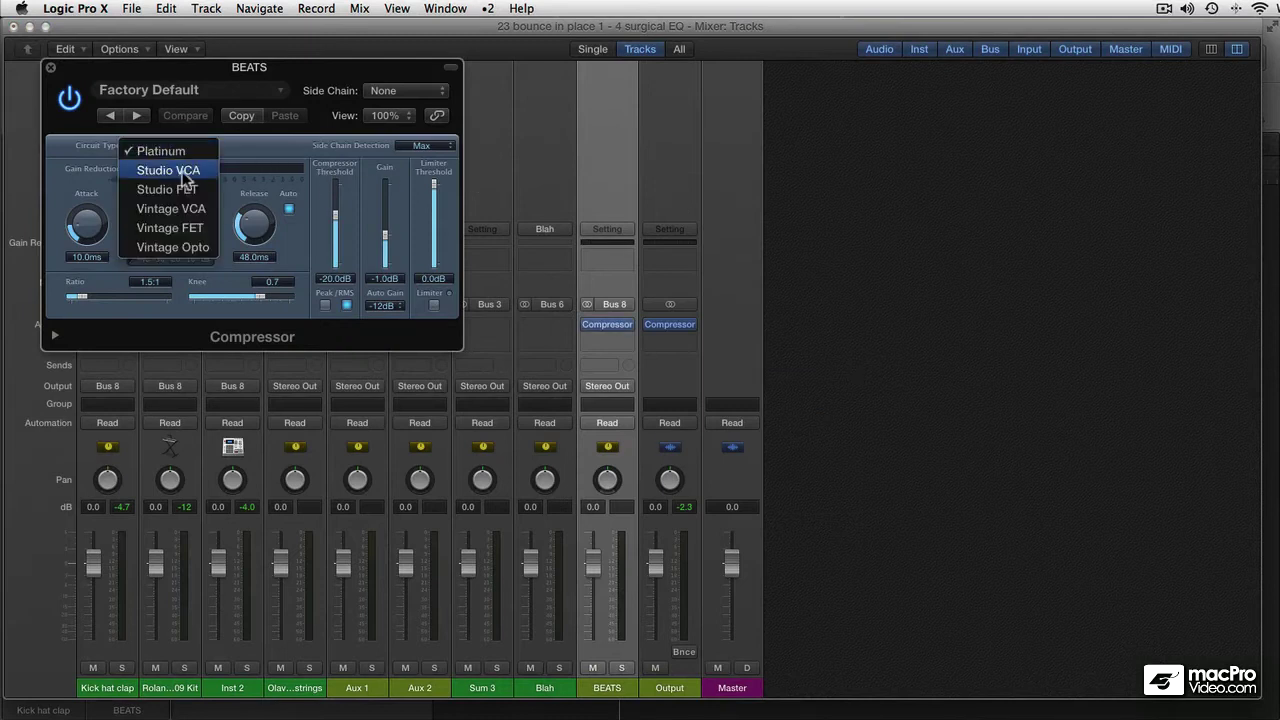
pyautogui.click(182, 170)
pyautogui.moveTo(260, 67); pyautogui.dragTo(1003, 179)
# Disable Auto release, set ratio 3.3:1 and threshold -23.5 dB, and lower the BEATS fader slightly.
pyautogui.click(1033, 321)
pyautogui.moveTo(822, 408); pyautogui.dragTo(853, 409)
pyautogui.moveTo(1079, 352); pyautogui.dragTo(1083, 341)
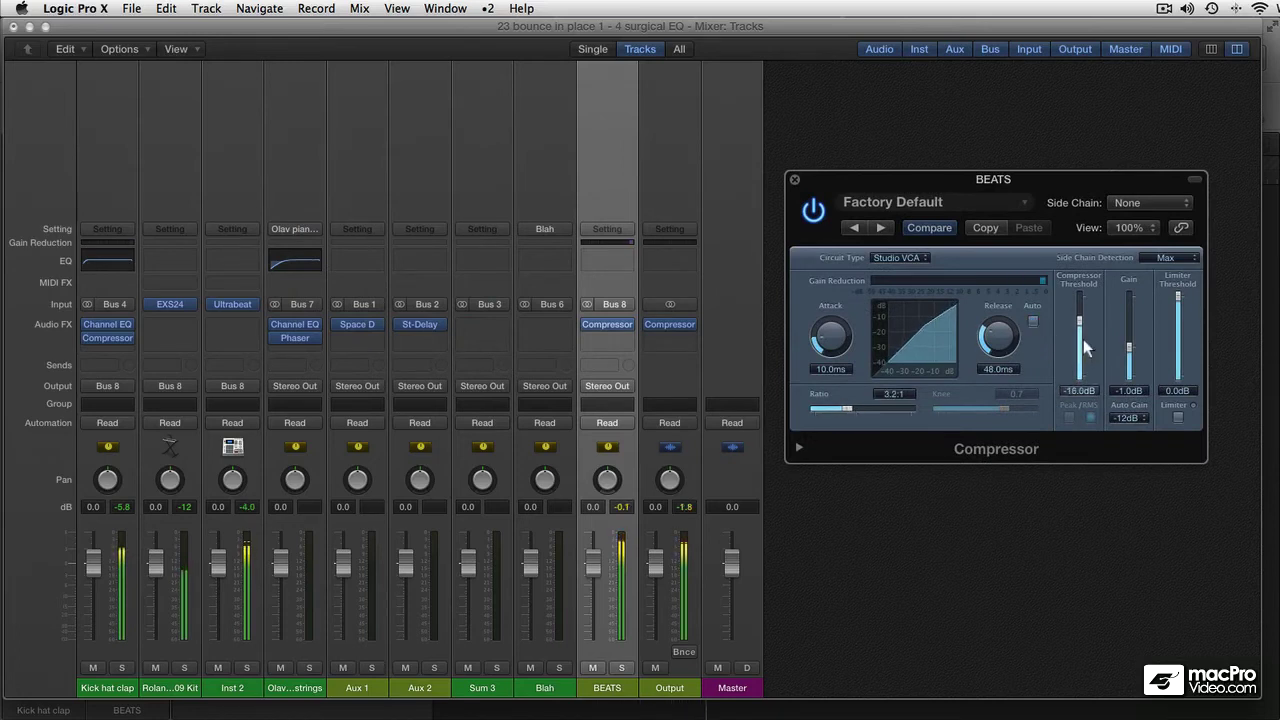
pyautogui.click(817, 216)
pyautogui.click(817, 216)
pyautogui.moveTo(1080, 323)
pyautogui.mouseDown()
pyautogui.moveTo(1084, 344)
pyautogui.moveTo(1082, 331)
pyautogui.mouseUp()
pyautogui.moveTo(847, 409); pyautogui.dragTo(851, 409)
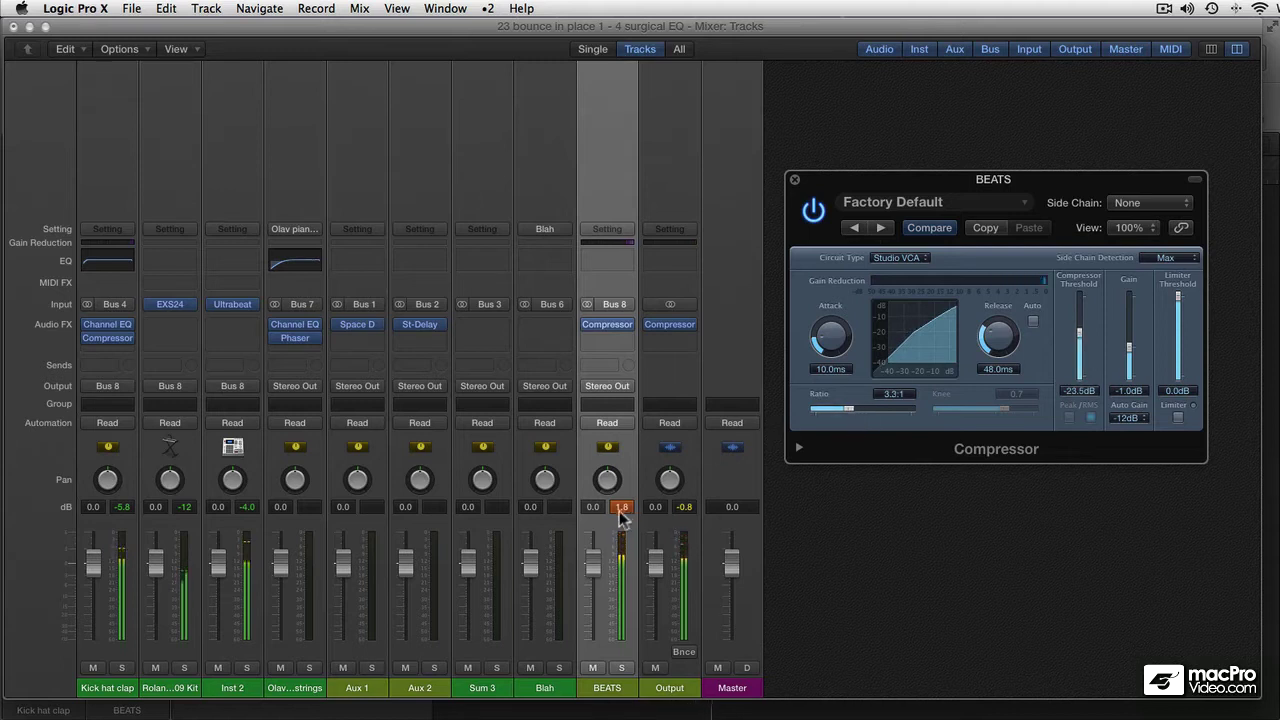
pyautogui.moveTo(593, 566); pyautogui.dragTo(593, 566)
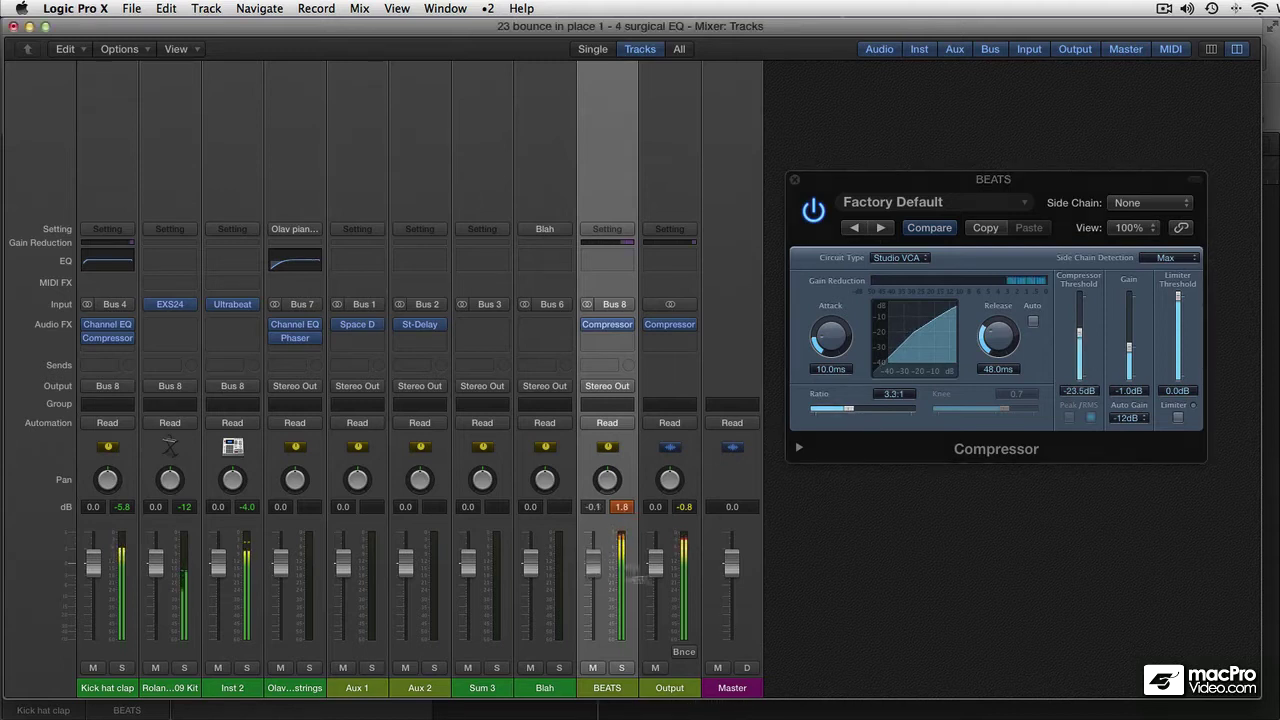
# Show the compressor's extended parameters and, during playback, set threshold -36 dB and ratio 12:1.
pyautogui.click(800, 450)
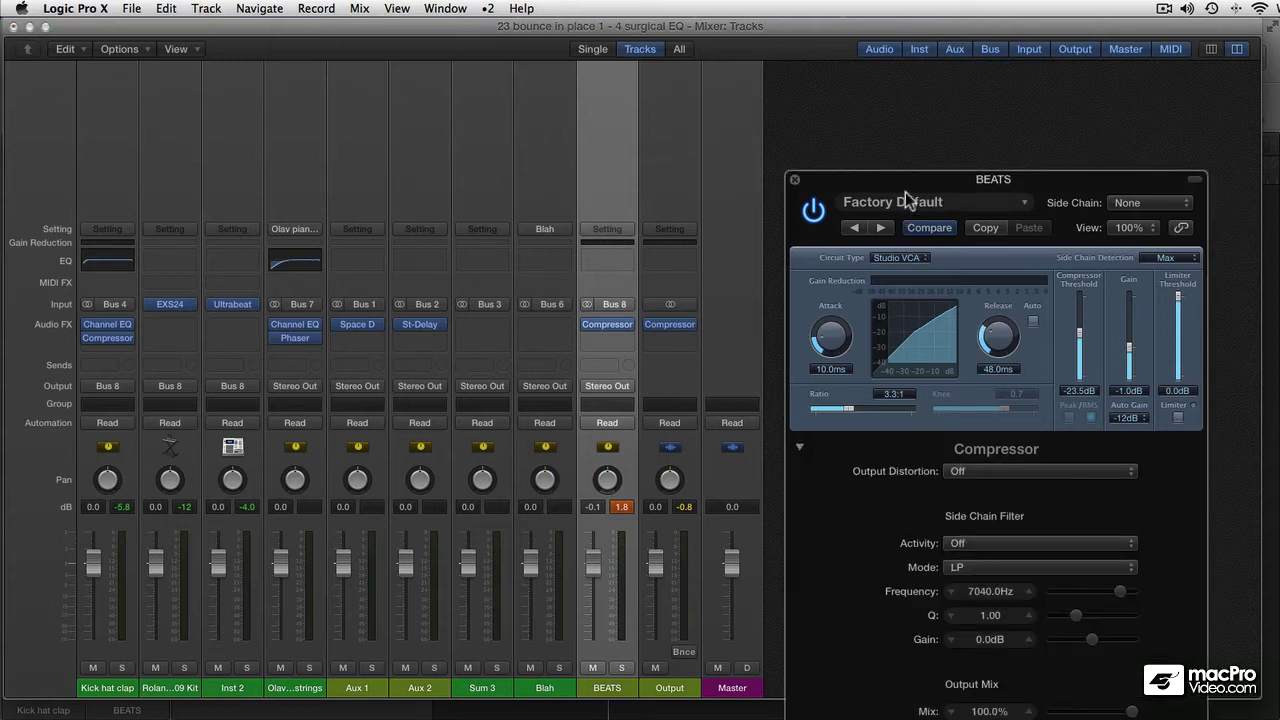
pyautogui.moveTo(905, 195); pyautogui.dragTo(860, 90)
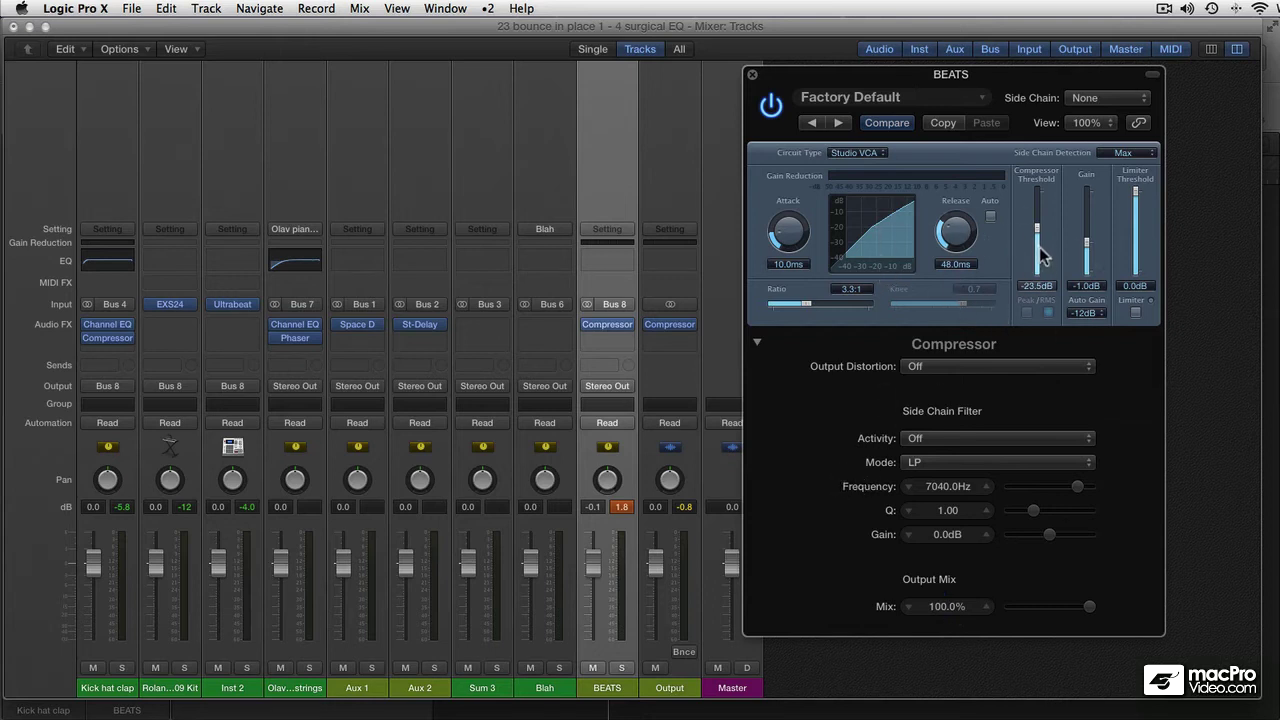
pyautogui.press('space')
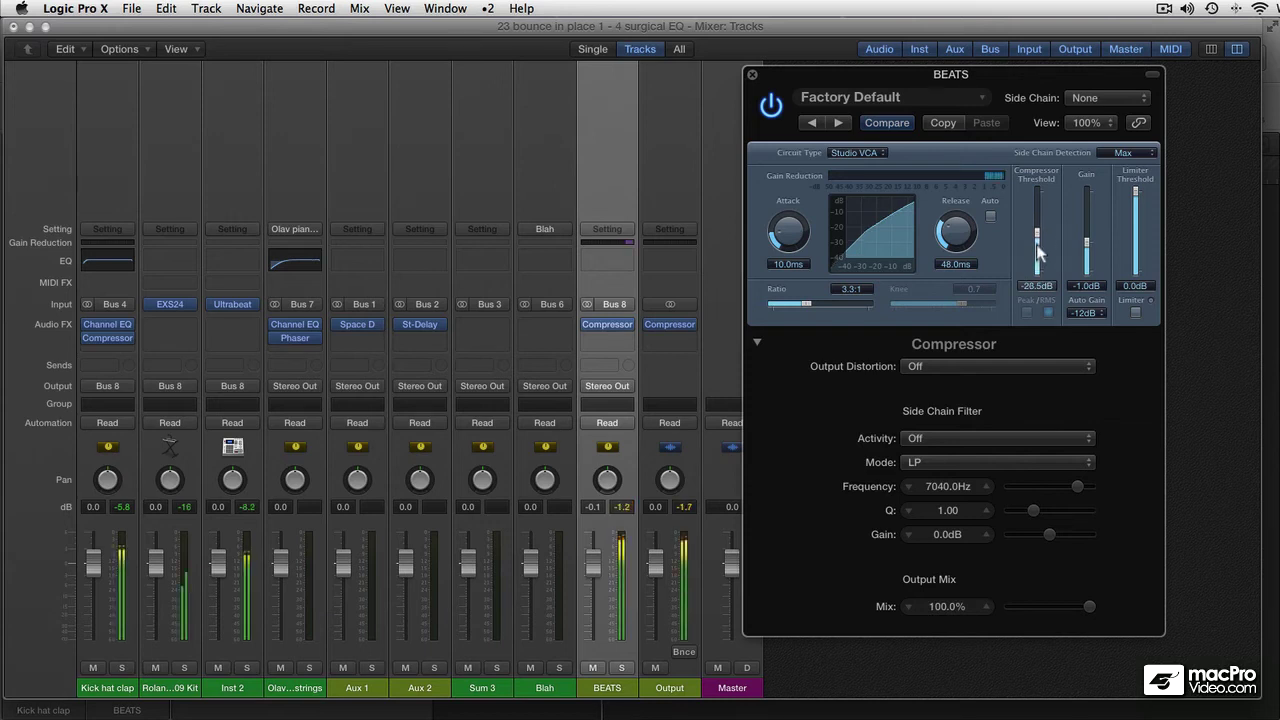
pyautogui.moveTo(1036, 239); pyautogui.dragTo(1036, 256)
pyautogui.moveTo(813, 304); pyautogui.dragTo(848, 306)
pyautogui.press('space')
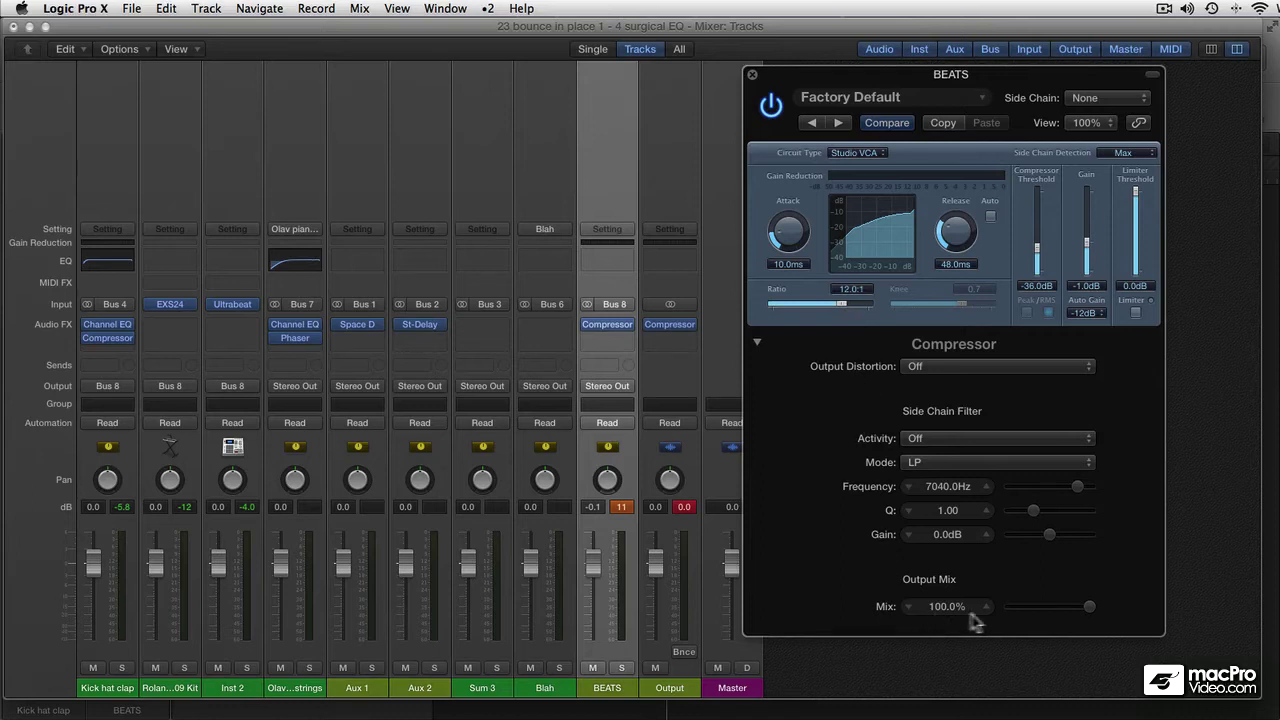
# Audition Output Mix values between 40.5% and 62.5% and bypass, then leave Mix at 100%.
pyautogui.moveTo(1092, 607); pyautogui.dragTo(1044, 607)
pyautogui.moveTo(1038, 608); pyautogui.dragTo(1001, 608)
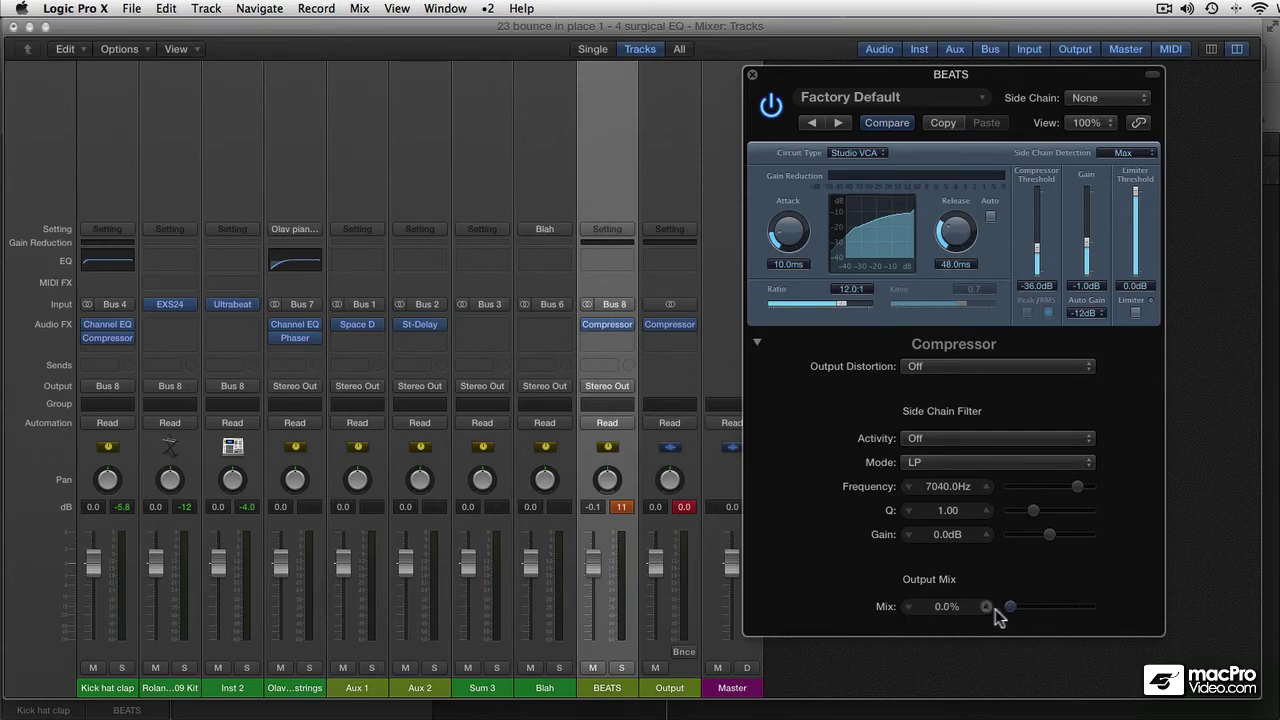
pyautogui.press('space')
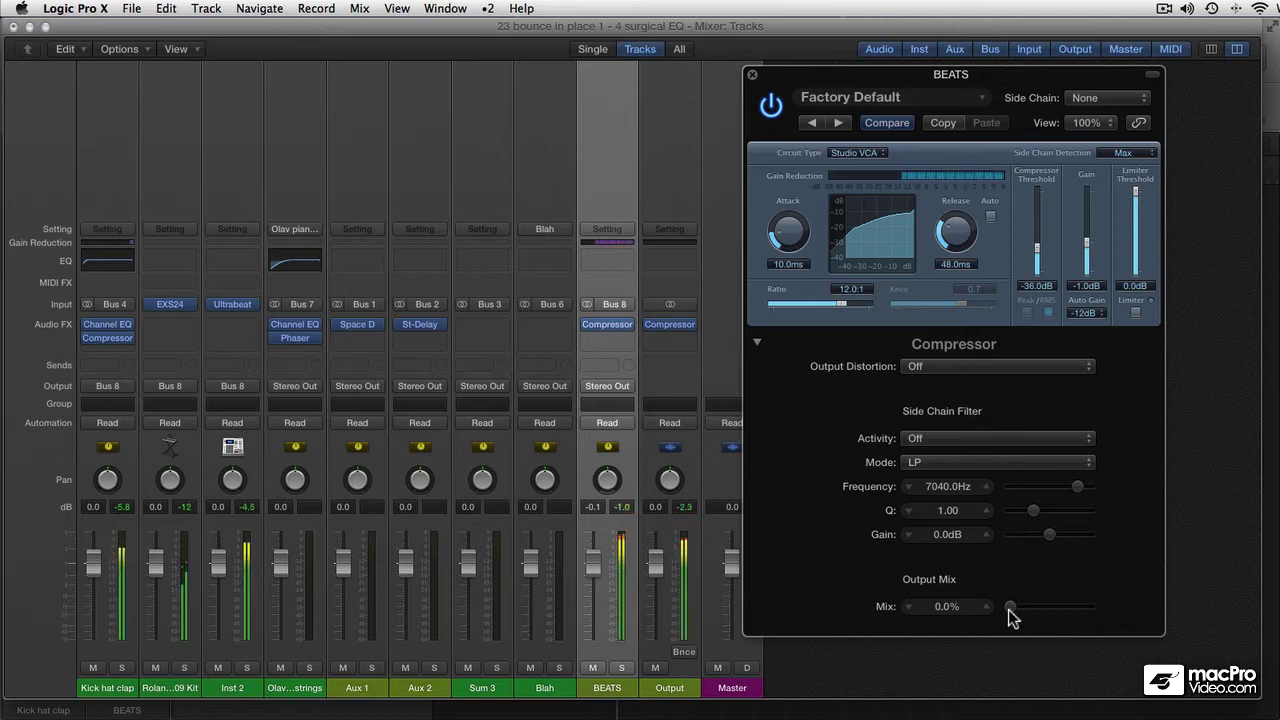
pyautogui.moveTo(1010, 608); pyautogui.dragTo(1093, 608)
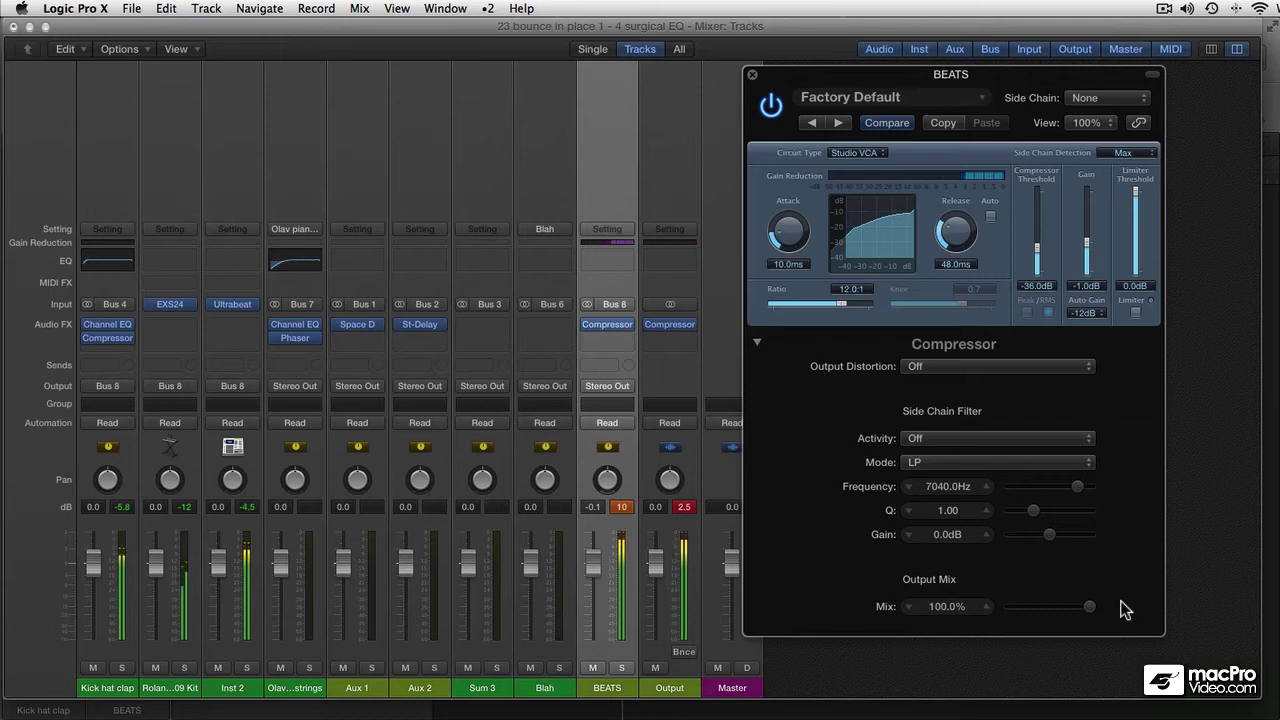
pyautogui.moveTo(1090, 608); pyautogui.dragTo(1046, 606)
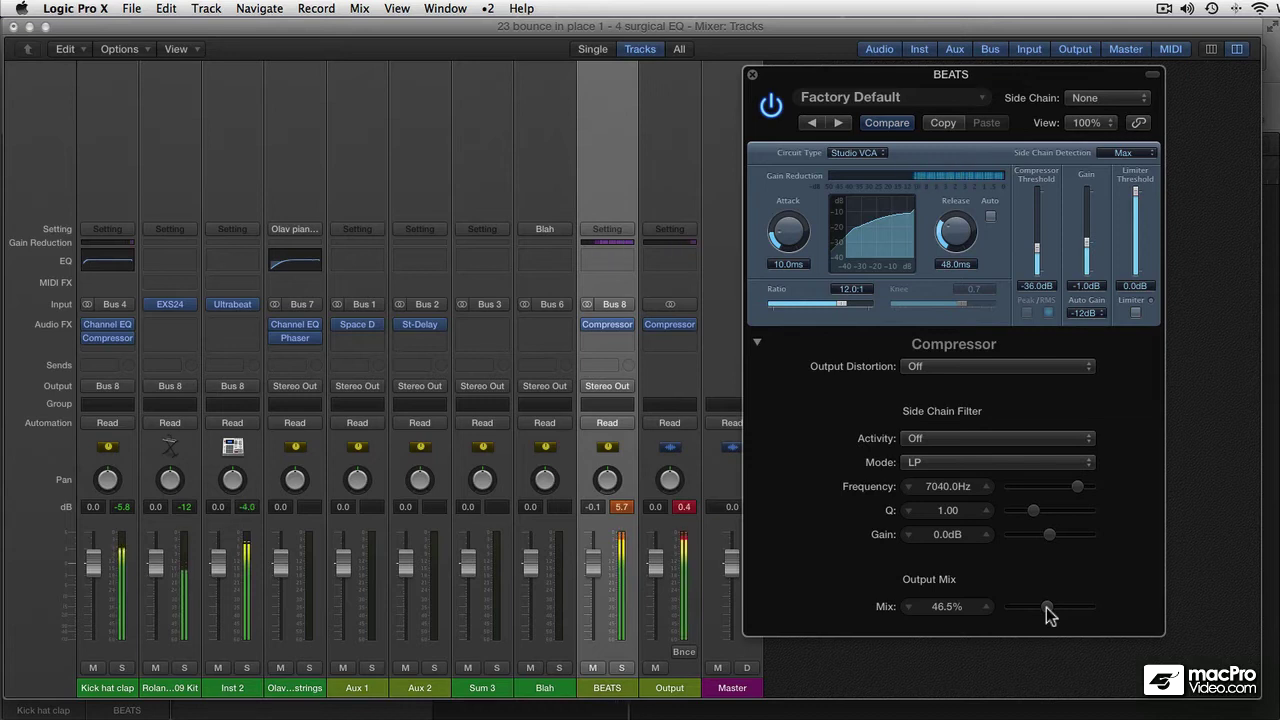
pyautogui.moveTo(1046, 606)
pyautogui.mouseDown()
pyautogui.moveTo(1001, 603)
pyautogui.moveTo(1042, 607)
pyautogui.mouseUp()
pyautogui.click(770, 110)
pyautogui.click(770, 108)
pyautogui.moveTo(919, 83); pyautogui.dragTo(917, 76)
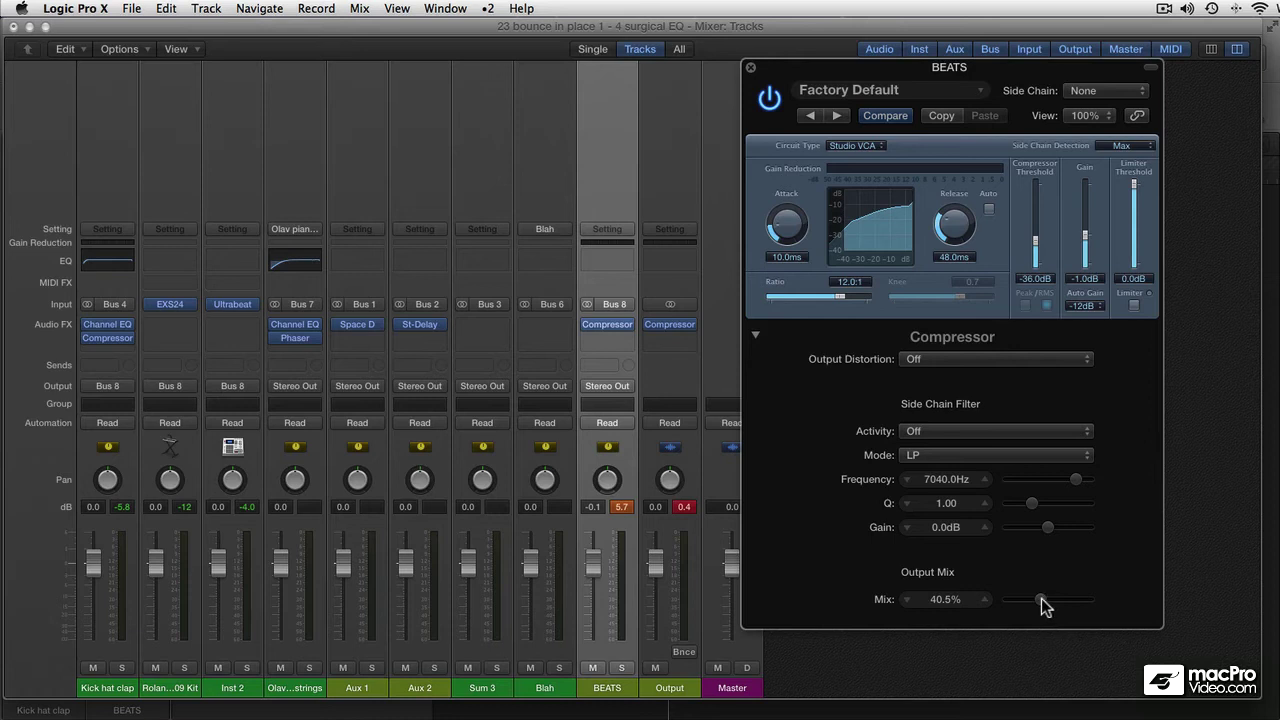
pyautogui.moveTo(1041, 601); pyautogui.dragTo(1099, 600)
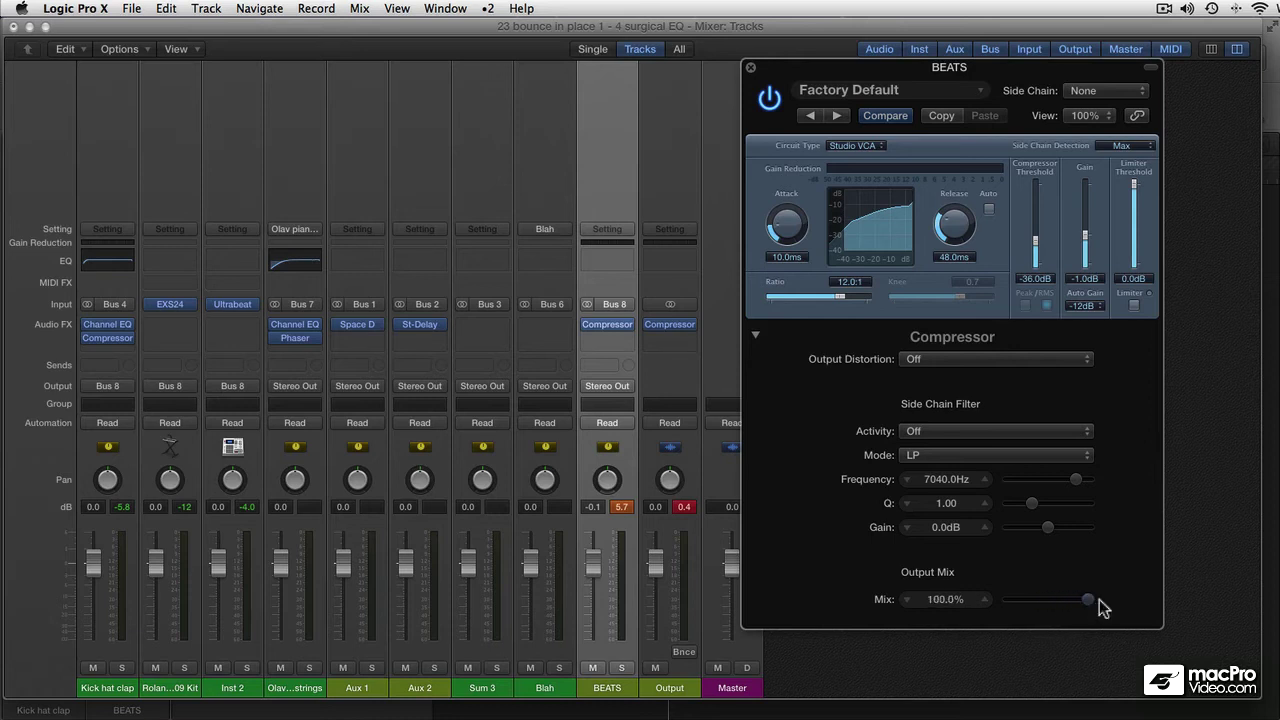
# Collapse the compressor's extended panel, select Kick hat clap, the kit and Inst 2, and bring up their Output choices.
pyautogui.click(755, 335)
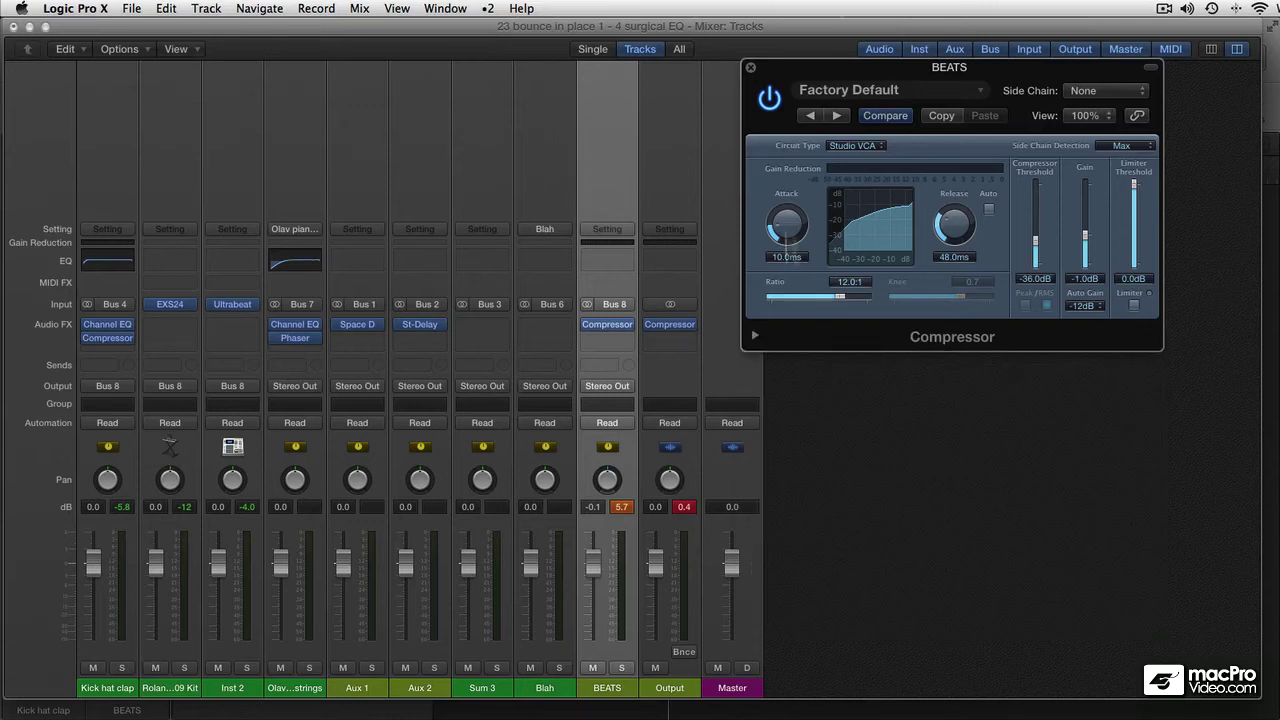
pyautogui.moveTo(792, 66); pyautogui.dragTo(800, 177)
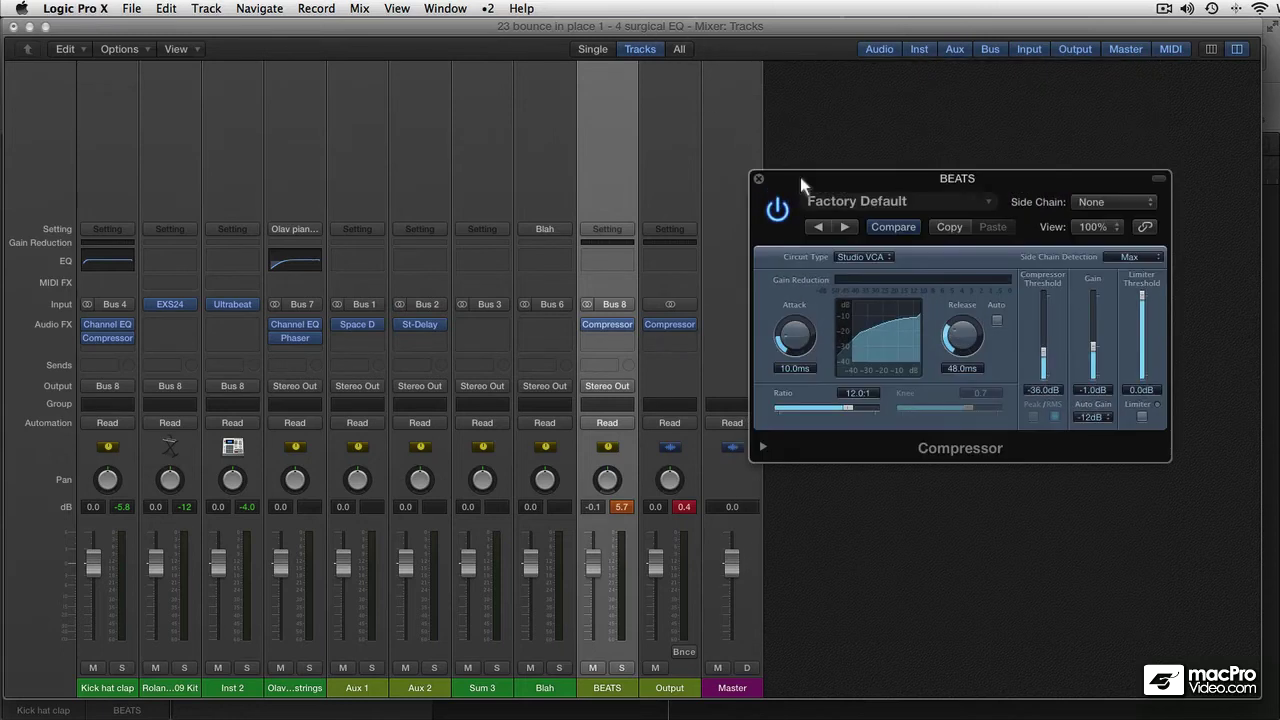
pyautogui.click(240, 690)
pyautogui.click(98, 686)
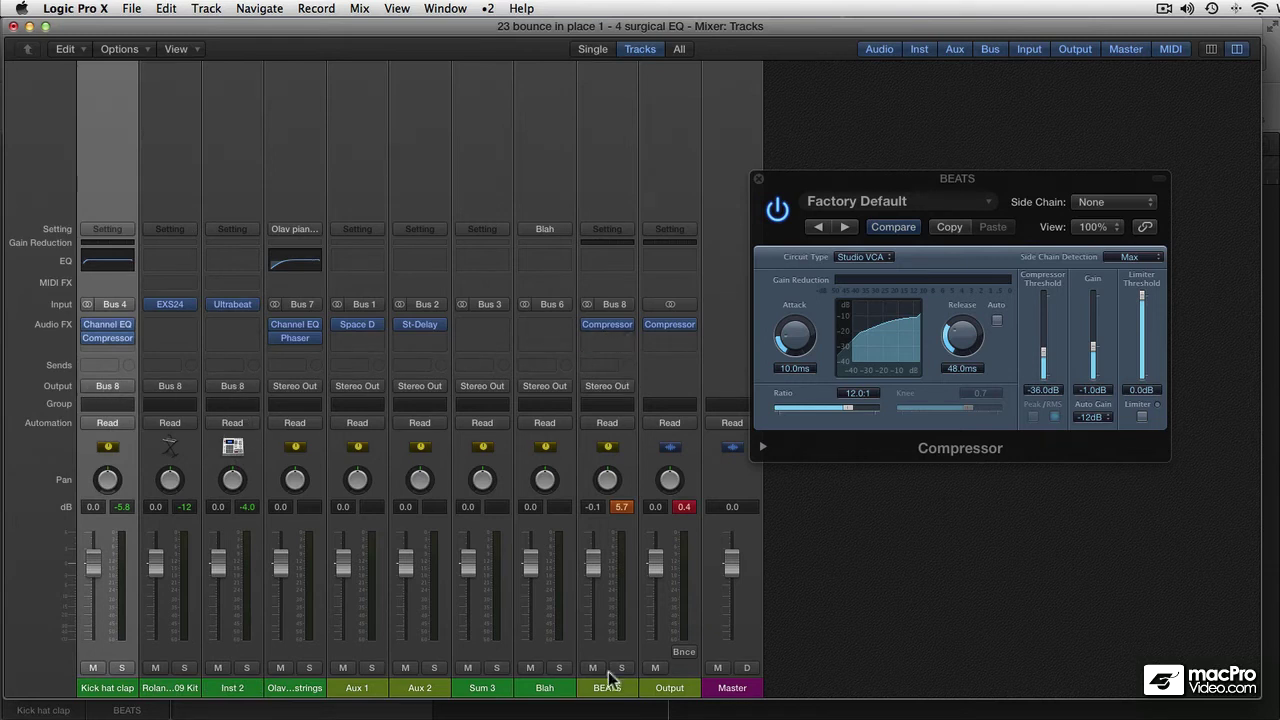
pyautogui.keyDown('shift'); pyautogui.click(235, 688); pyautogui.keyUp('shift')
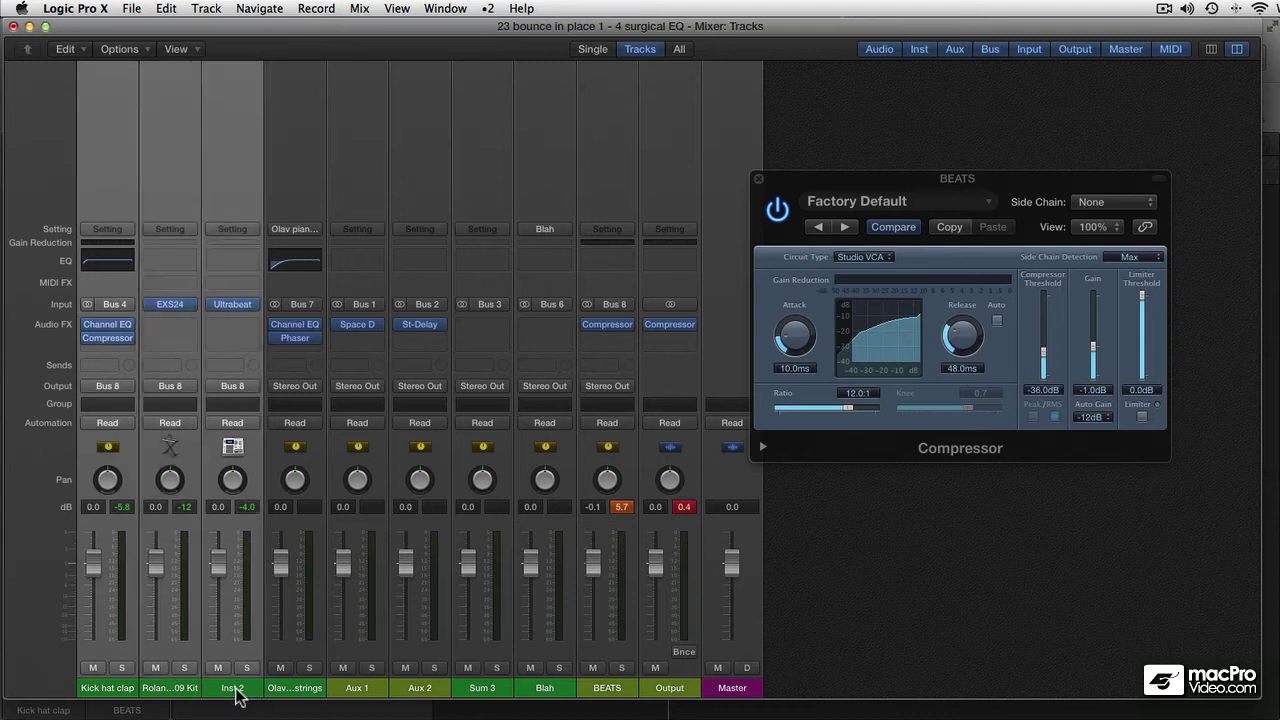
pyautogui.click(188, 393)
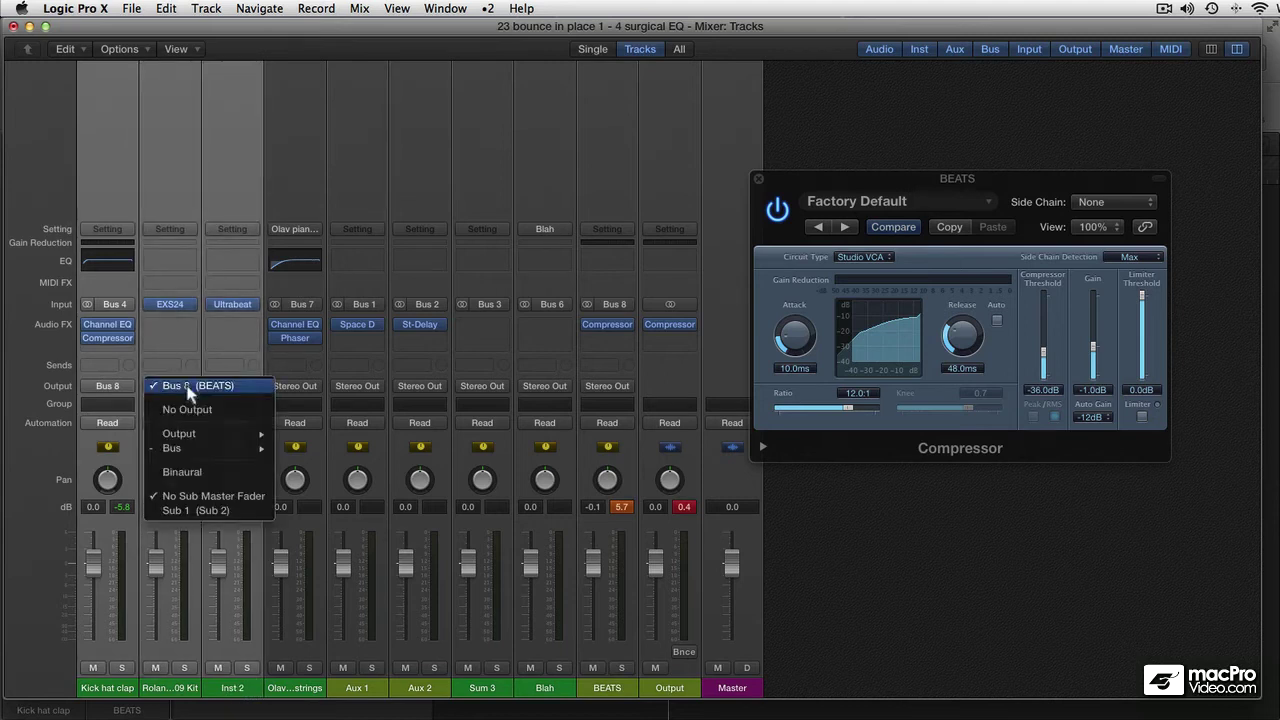
# Add a Bus 8 (BEATS) send to the three beat tracks.
pyautogui.click(297, 438)
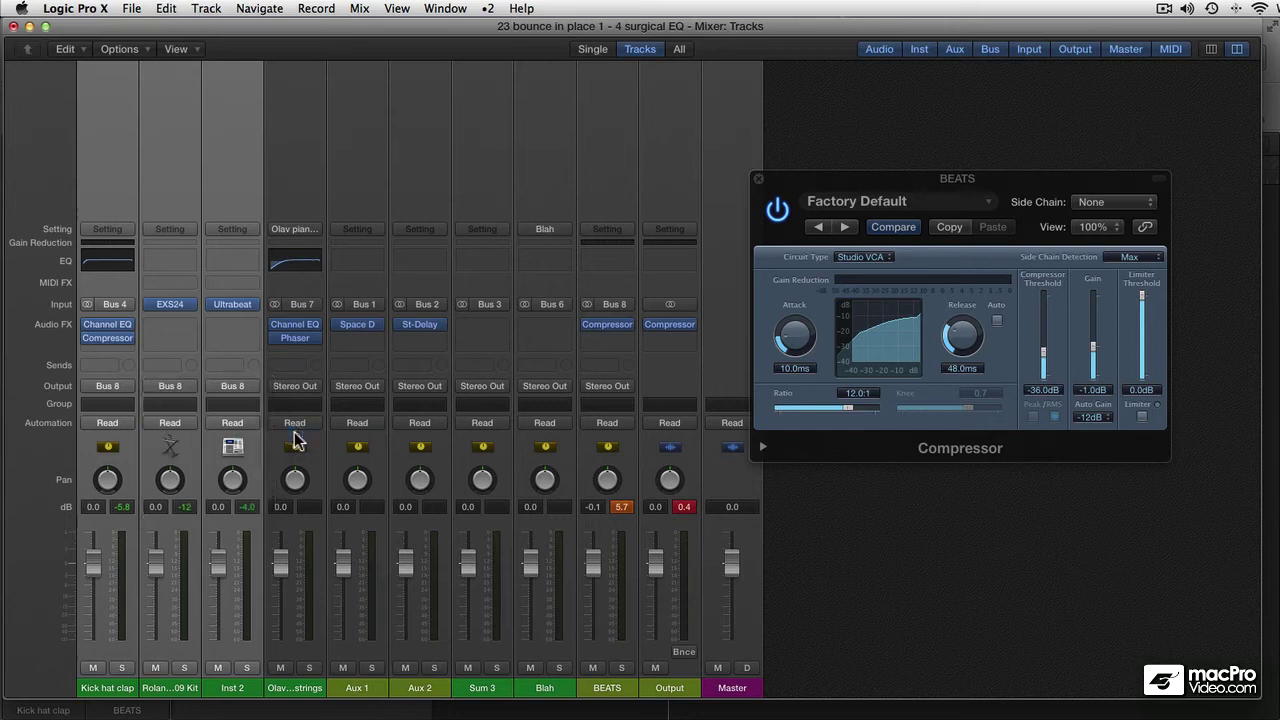
pyautogui.click(108, 368)
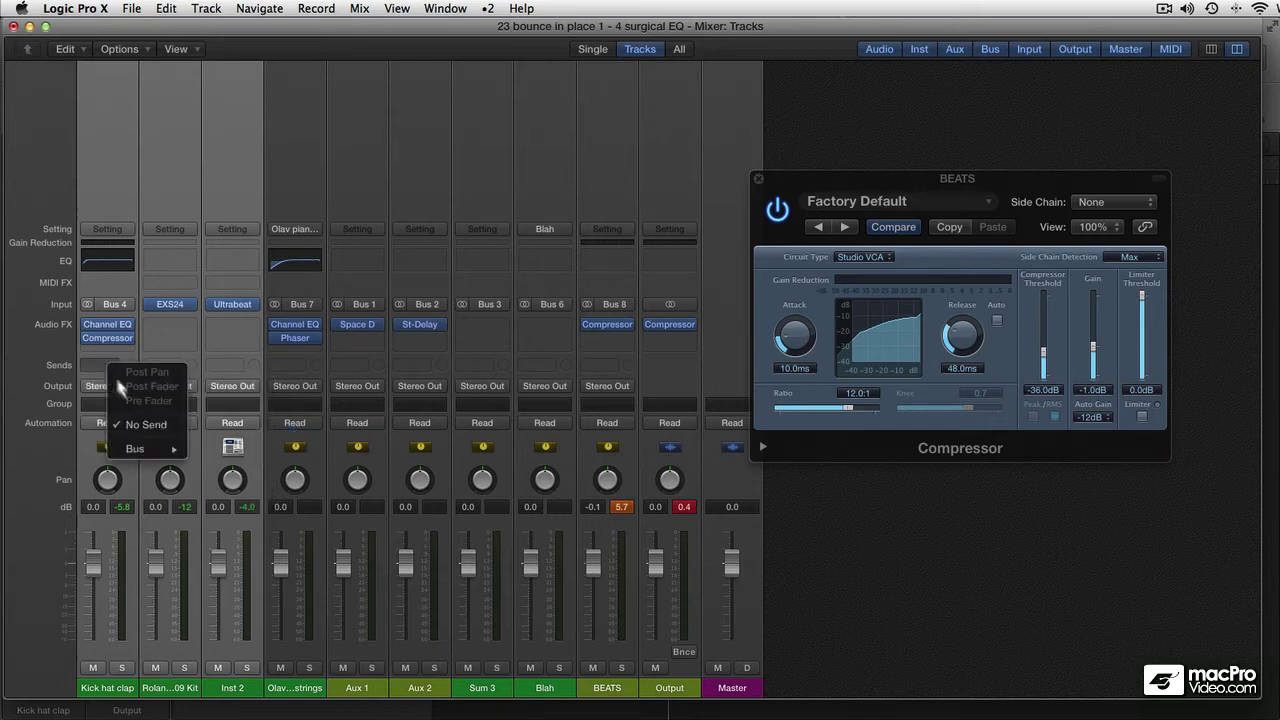
pyautogui.moveTo(136, 450)
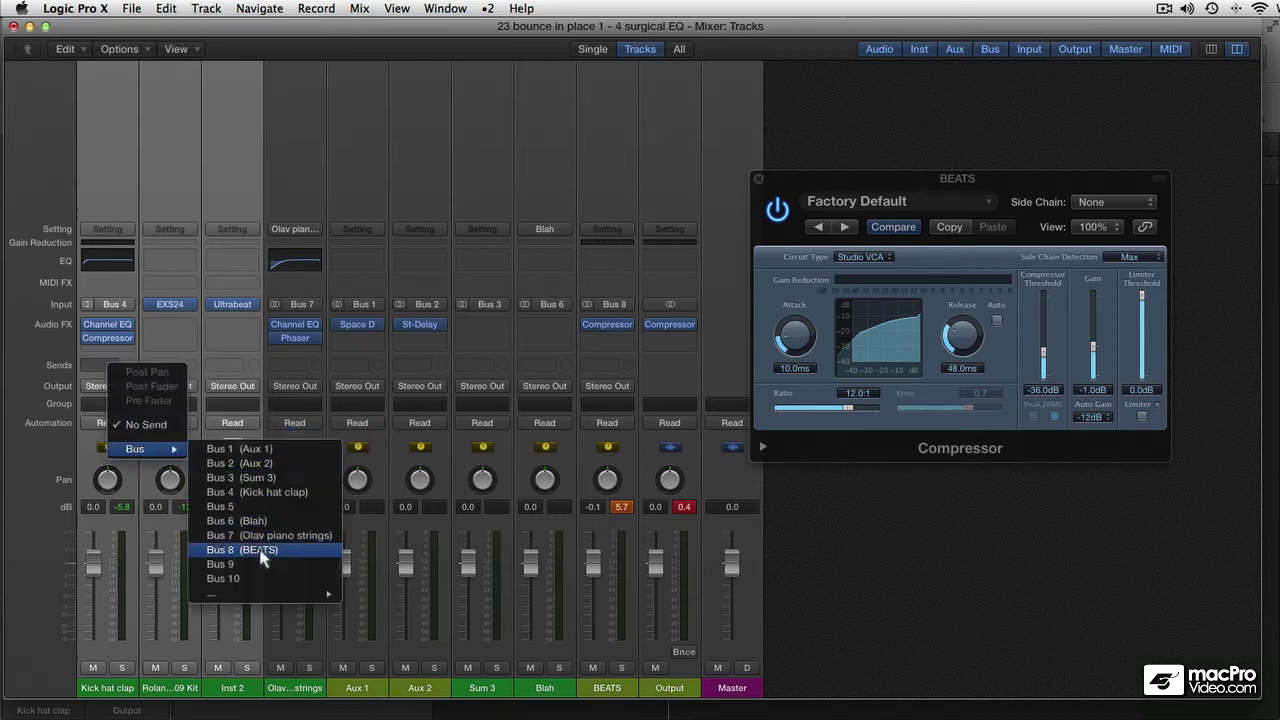
pyautogui.click(287, 558)
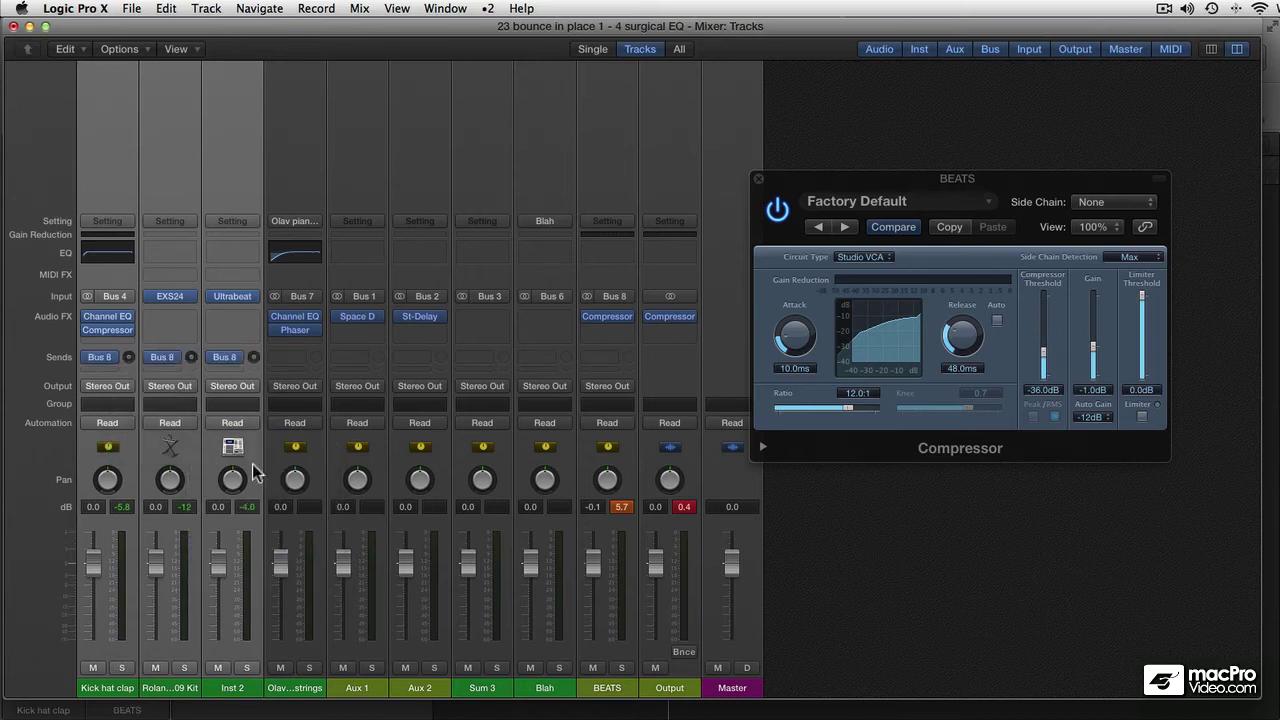
# Set send levels: Kick hat clap +6.0, the kit 0.0, Inst 2 0.0, then select BEATS.
pyautogui.click(130, 358)
pyautogui.moveTo(130, 358); pyautogui.dragTo(215, 360)
pyautogui.keyDown('alt'); pyautogui.click(190, 357); pyautogui.keyUp('alt')
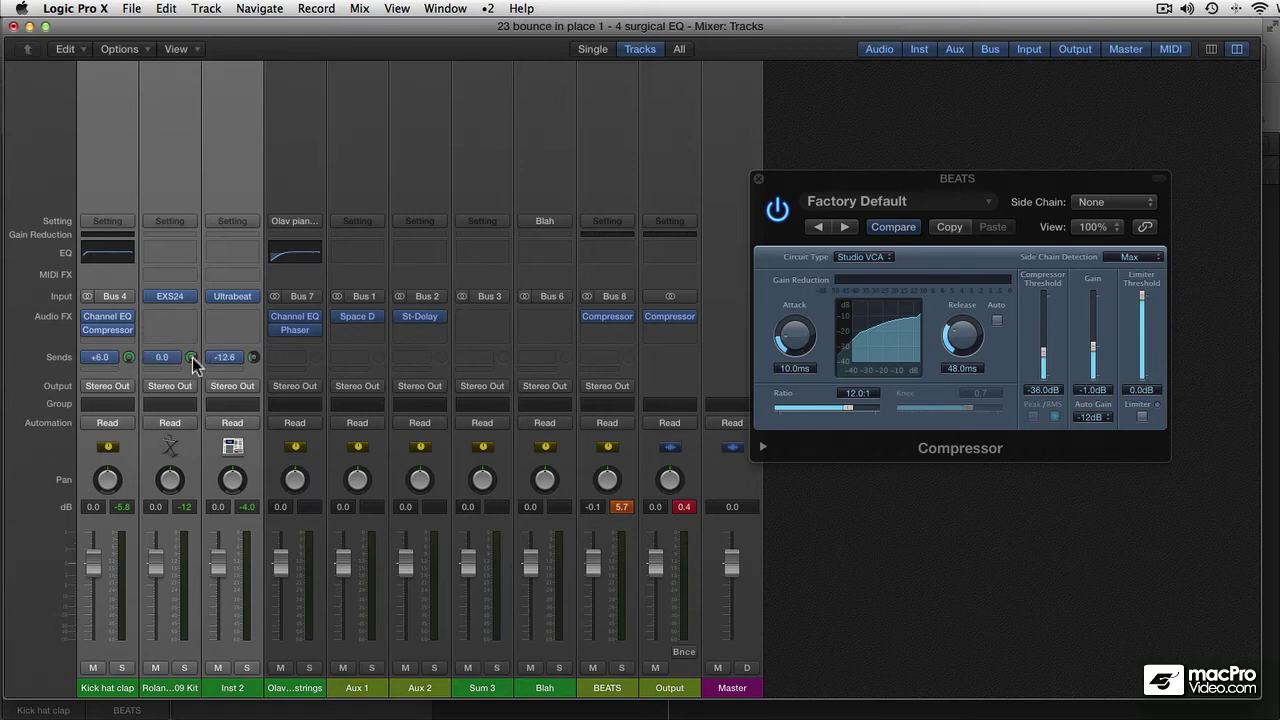
pyautogui.click(234, 688)
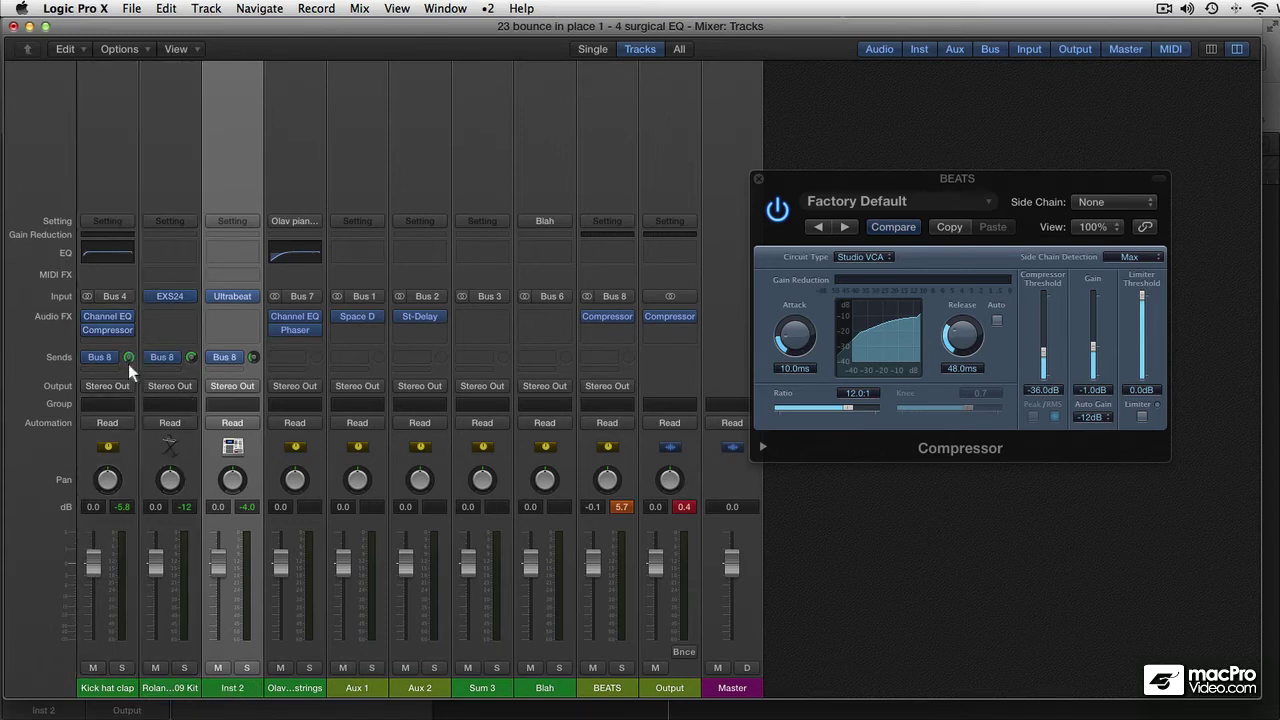
pyautogui.keyDown('alt'); pyautogui.click(253, 357); pyautogui.keyUp('alt')
pyautogui.click(630, 662)
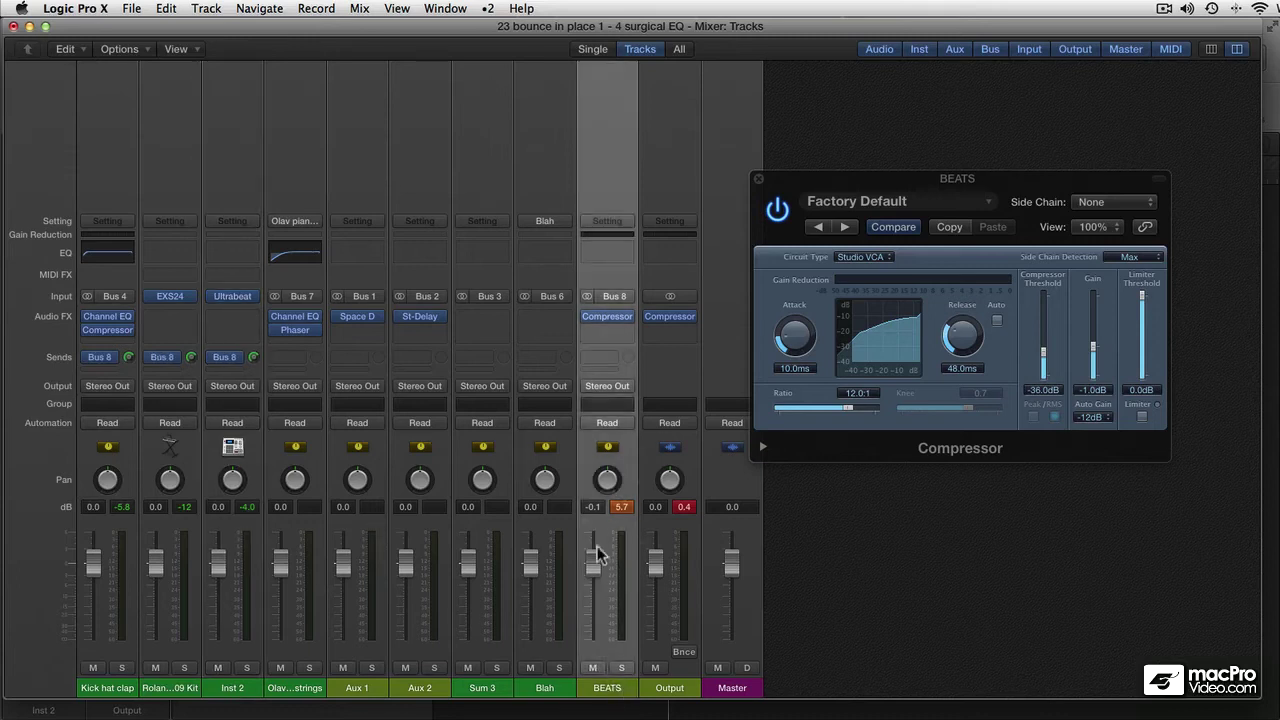
# Drop the BEATS fader, then bring it back to about 11.2 dB, comparing with mute and solo during playback.
pyautogui.moveTo(597, 556); pyautogui.dragTo(595, 635)
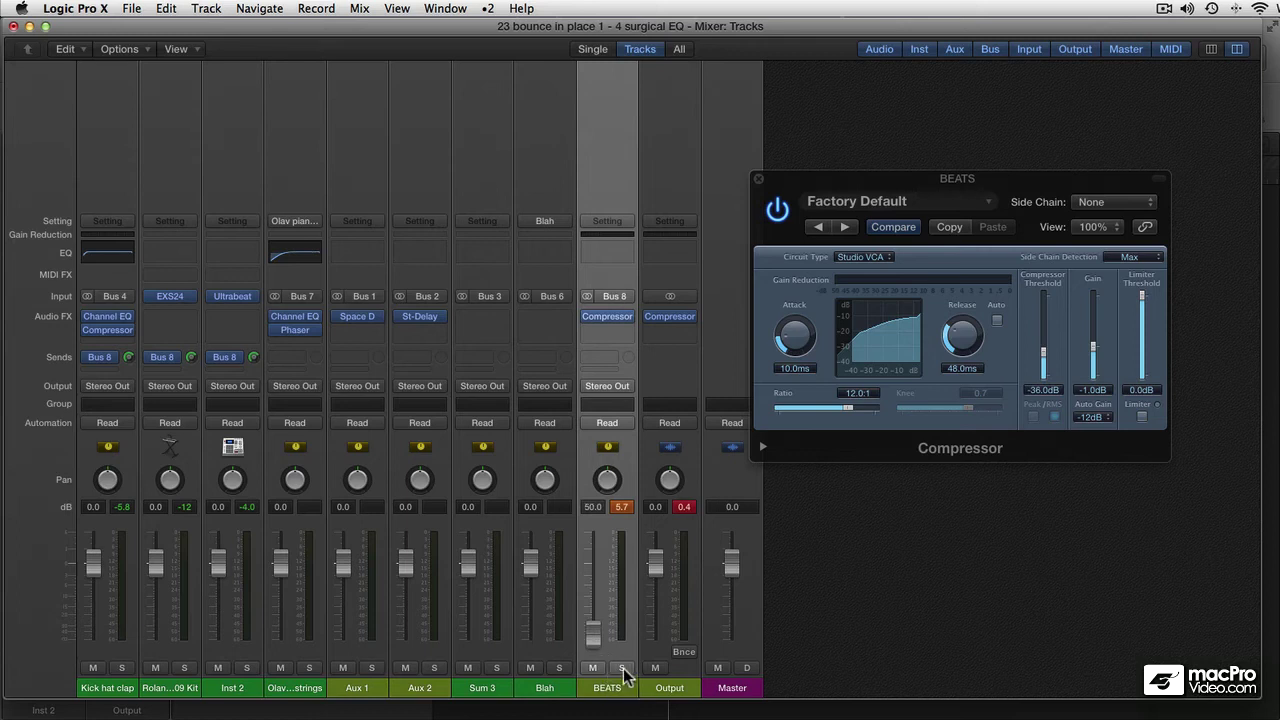
pyautogui.press('space')
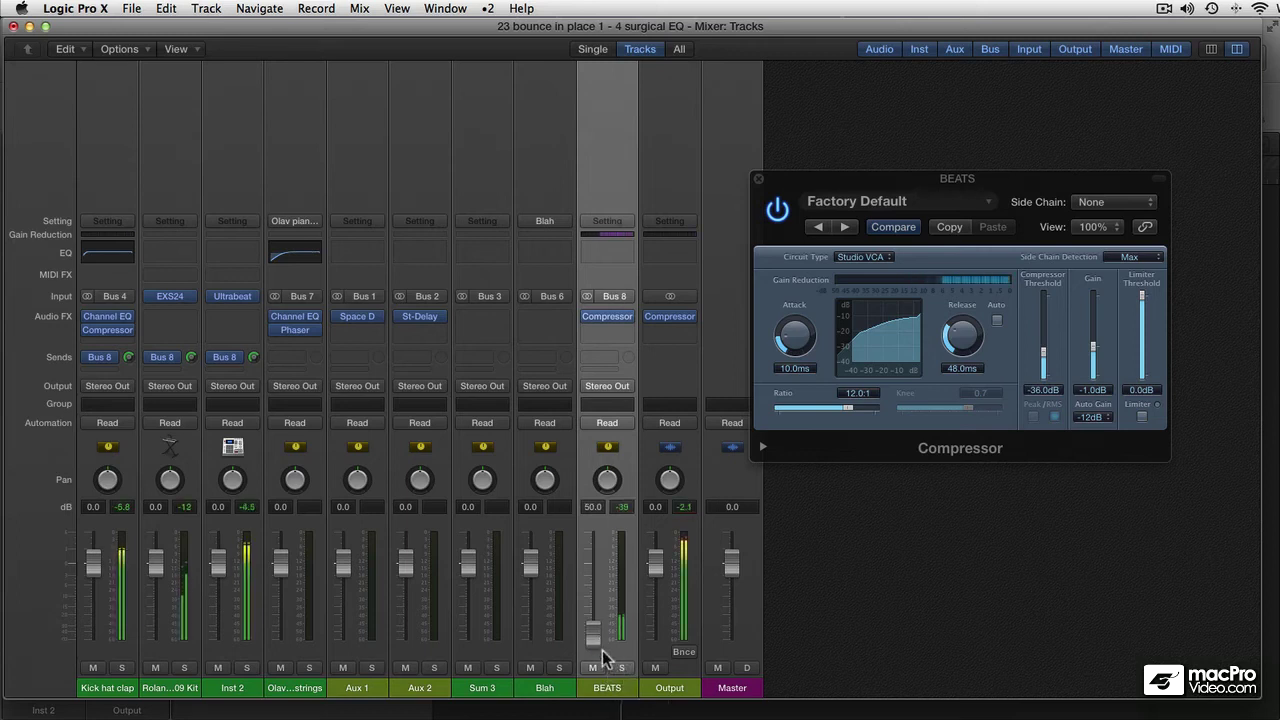
pyautogui.moveTo(593, 633); pyautogui.dragTo(593, 598)
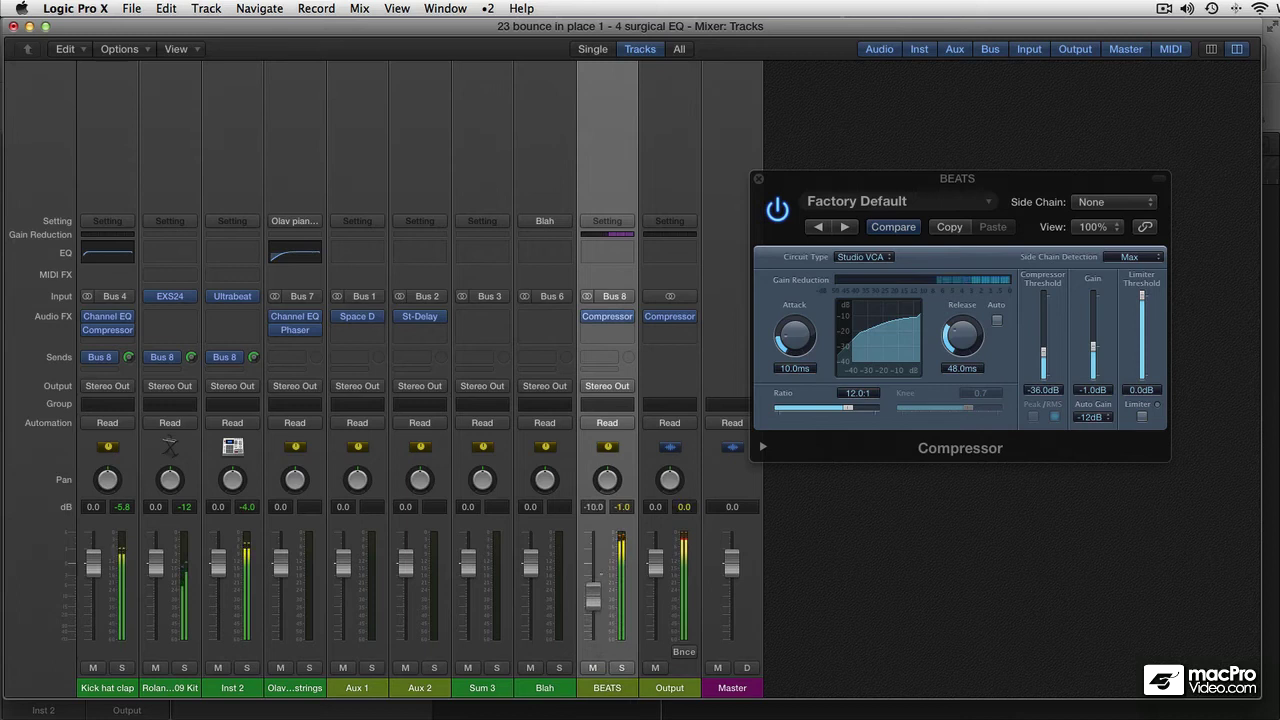
pyautogui.click(594, 668)
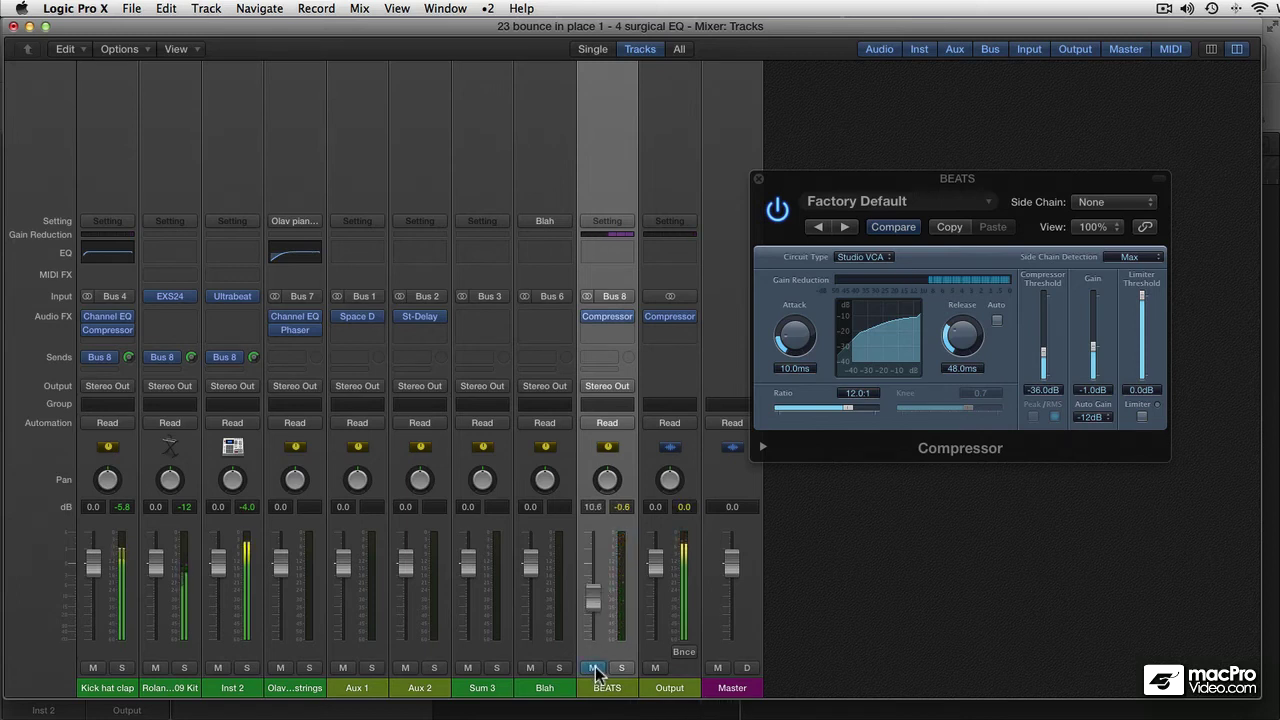
pyautogui.click(594, 668)
pyautogui.click(621, 668)
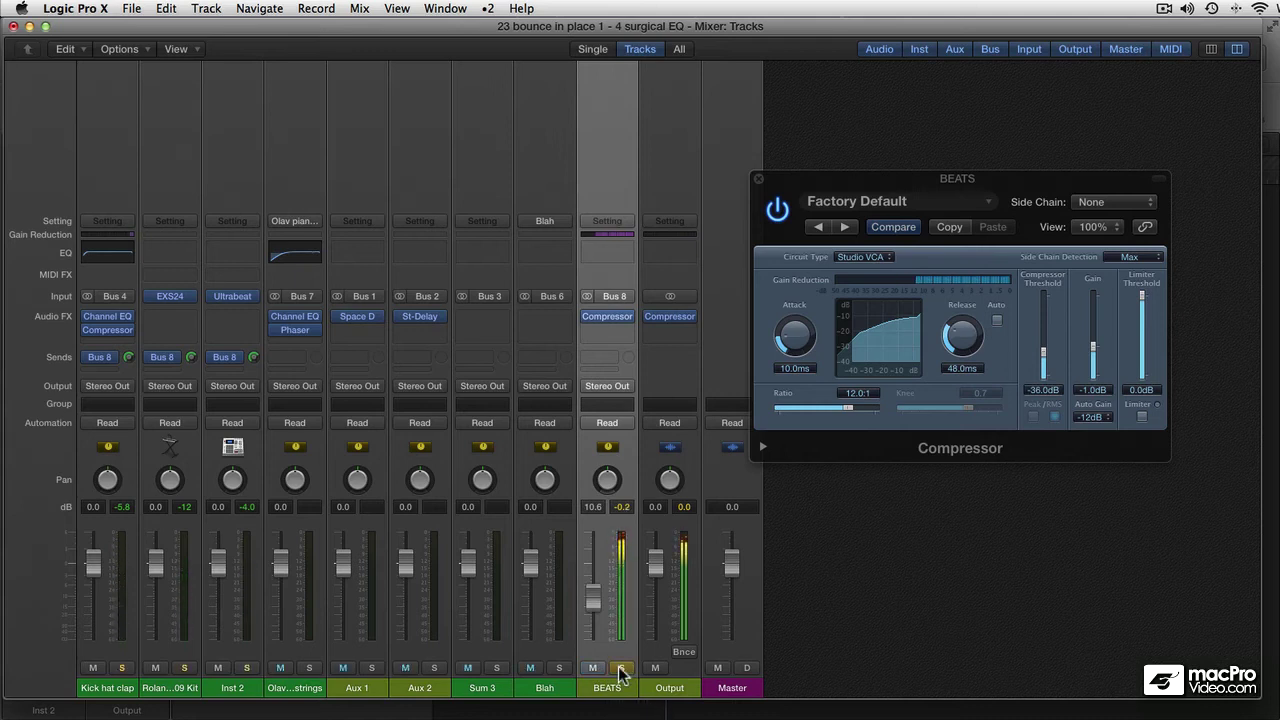
pyautogui.click(621, 668)
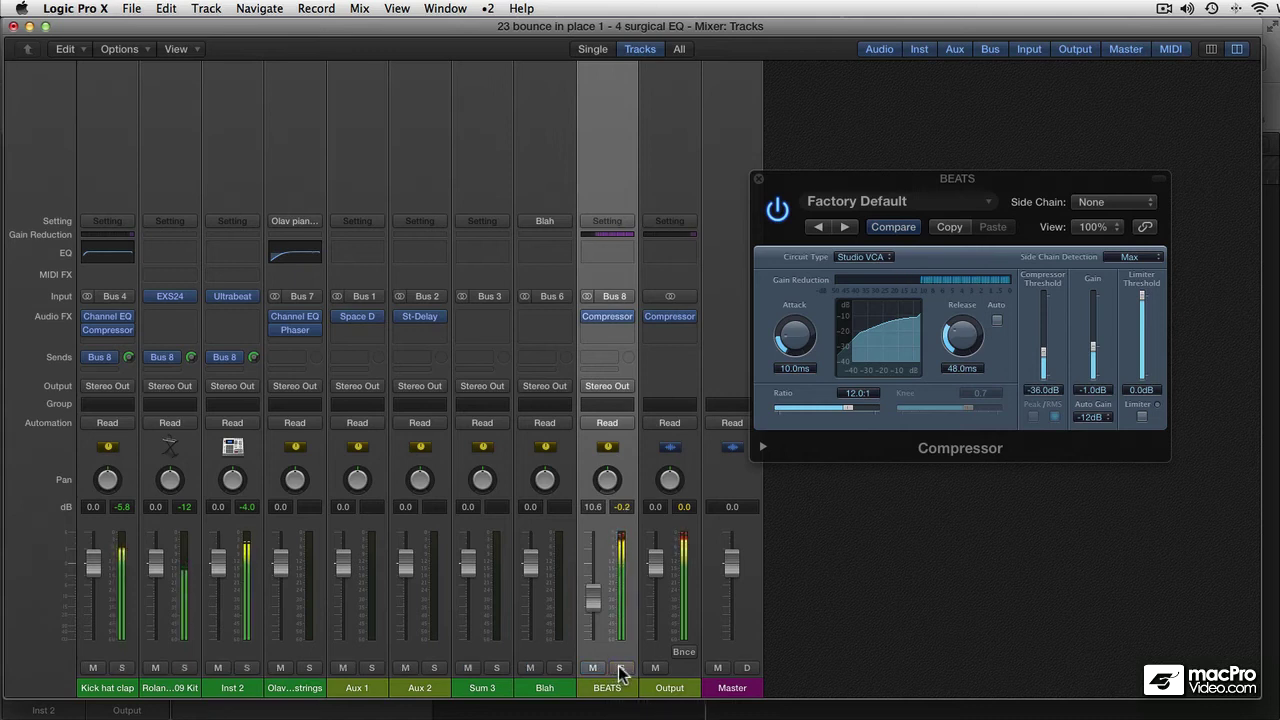
pyautogui.moveTo(594, 600)
pyautogui.mouseDown()
pyautogui.moveTo(594, 640)
pyautogui.moveTo(594, 586)
pyautogui.moveTo(597, 608)
pyautogui.mouseUp()
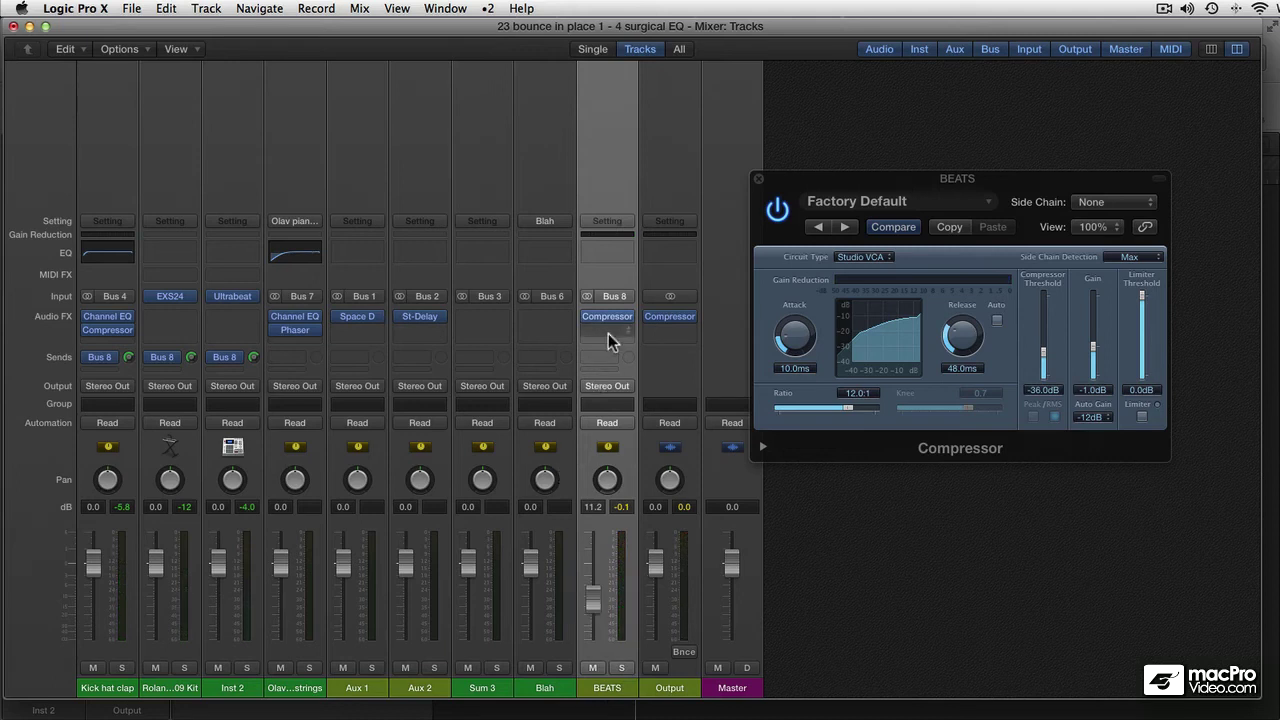
# Insert a Channel EQ on BEATS with an 8.5 dB low boost near 59 Hz.
pyautogui.doubleClick(607, 257)
pyautogui.moveTo(520, 78); pyautogui.dragTo(585, 202)
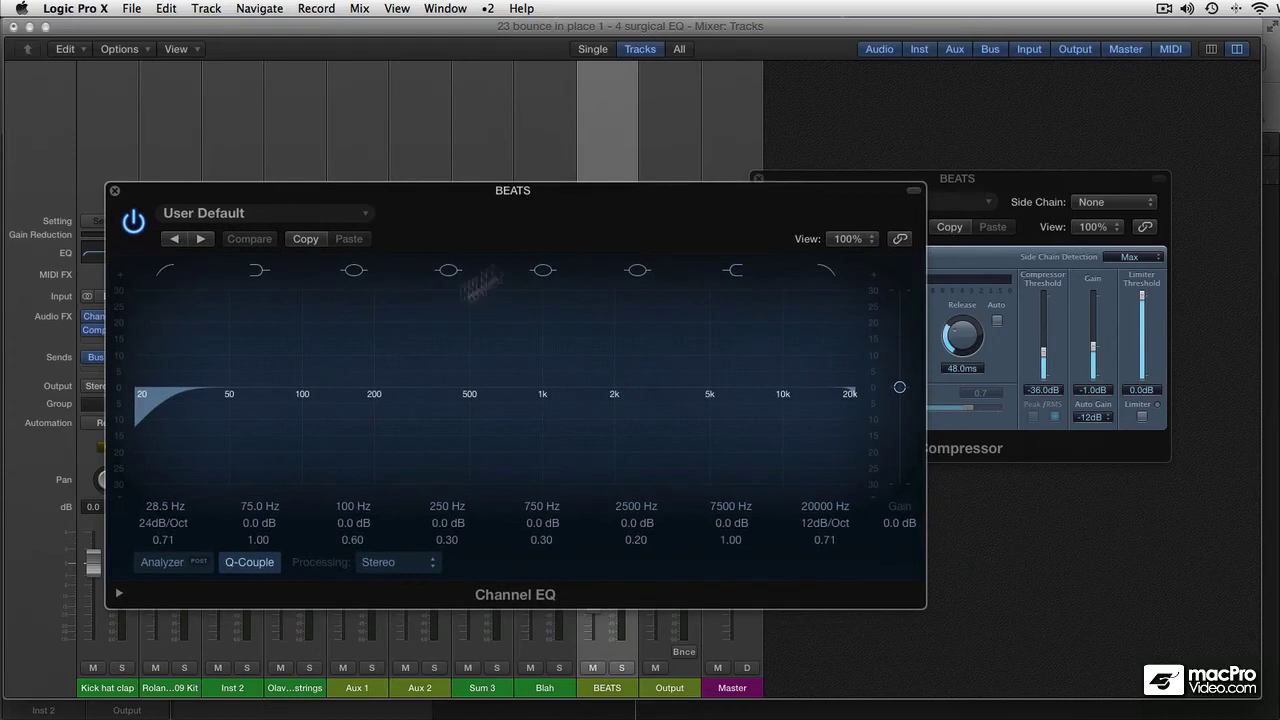
pyautogui.moveTo(297, 387); pyautogui.dragTo(240, 353)
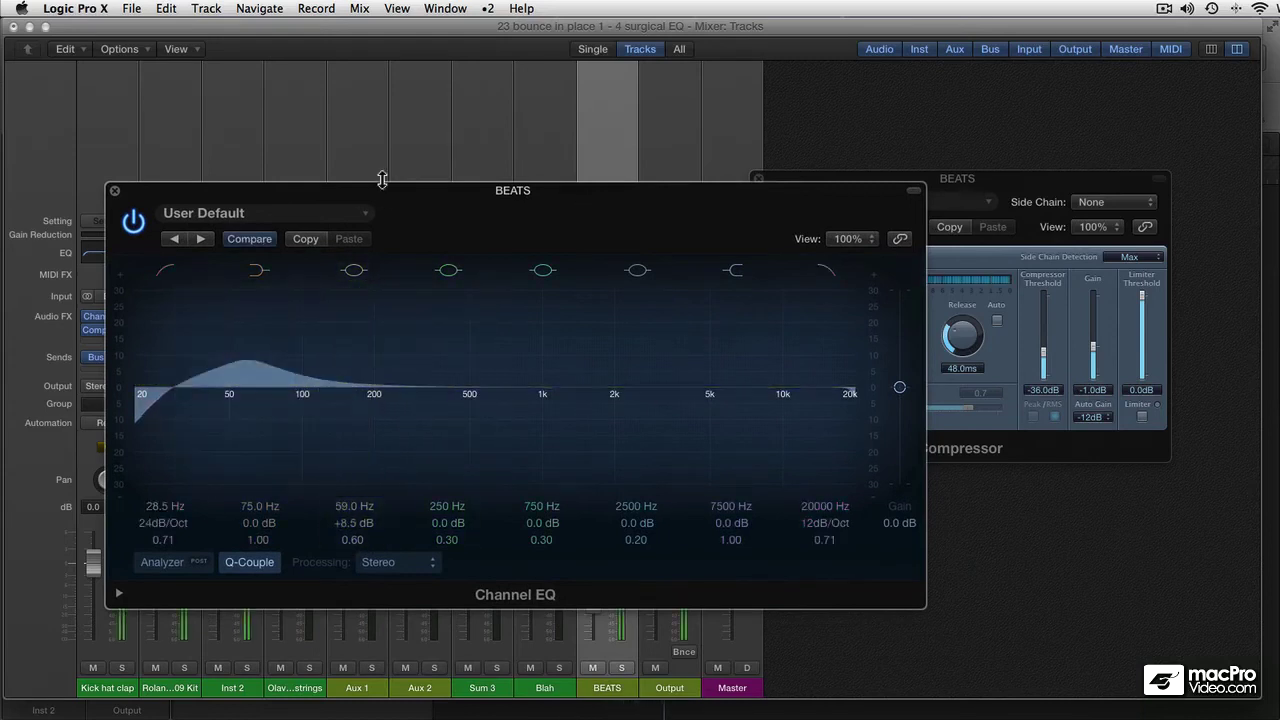
pyautogui.click(113, 190)
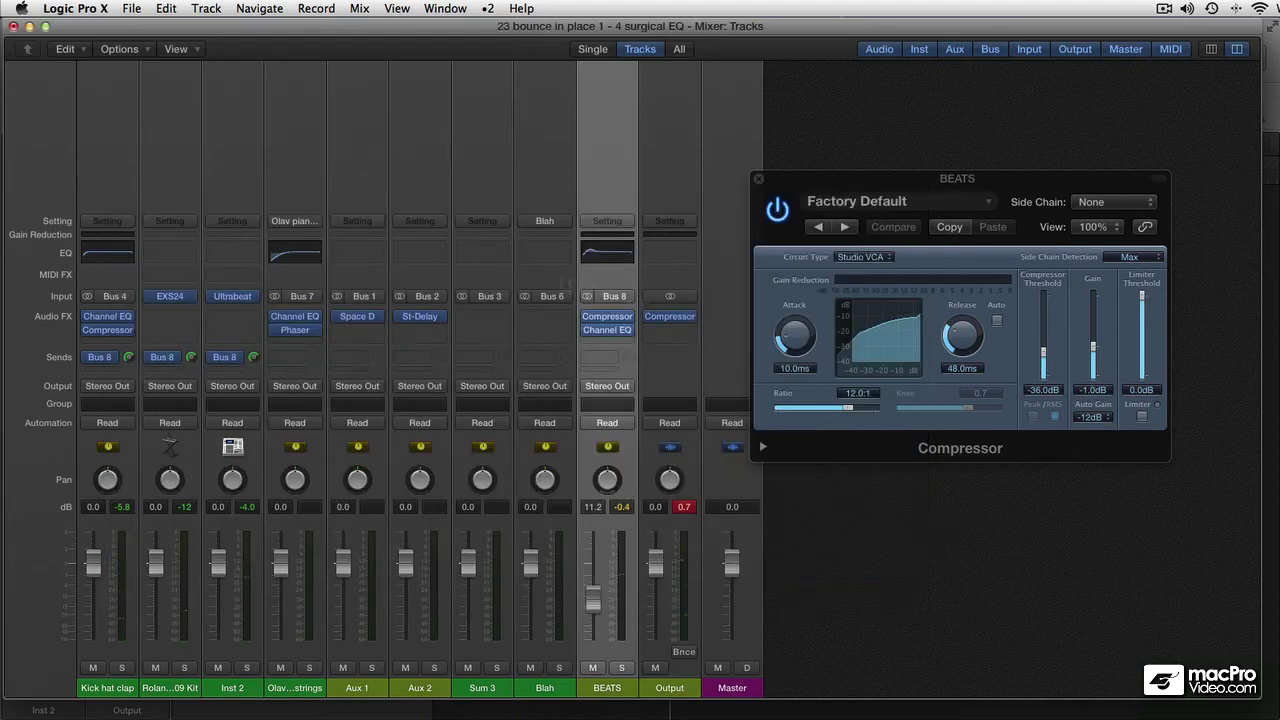
# Cut 3.5 dB at 385 Hz, boost 5200 Hz, add a 15000 Hz high cut, shift the low boost to 56 Hz.
pyautogui.click(618, 328)
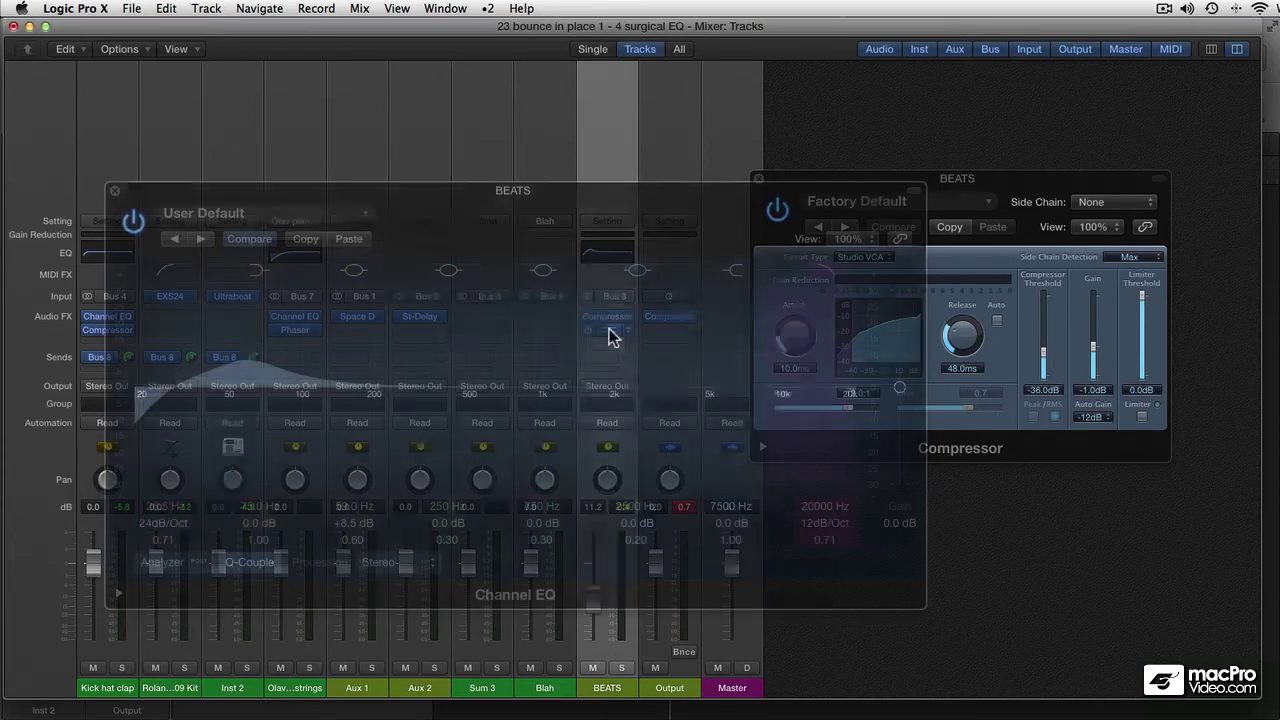
pyautogui.moveTo(476, 402); pyautogui.dragTo(405, 420)
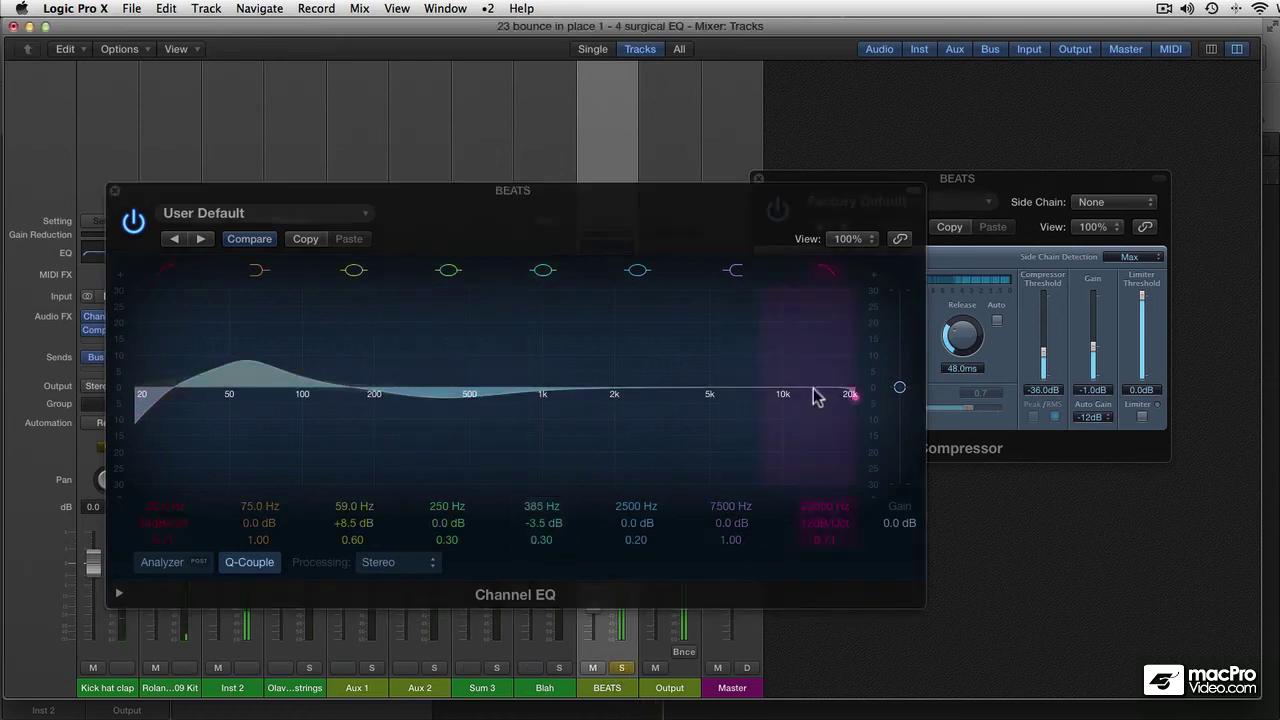
pyautogui.click(805, 372)
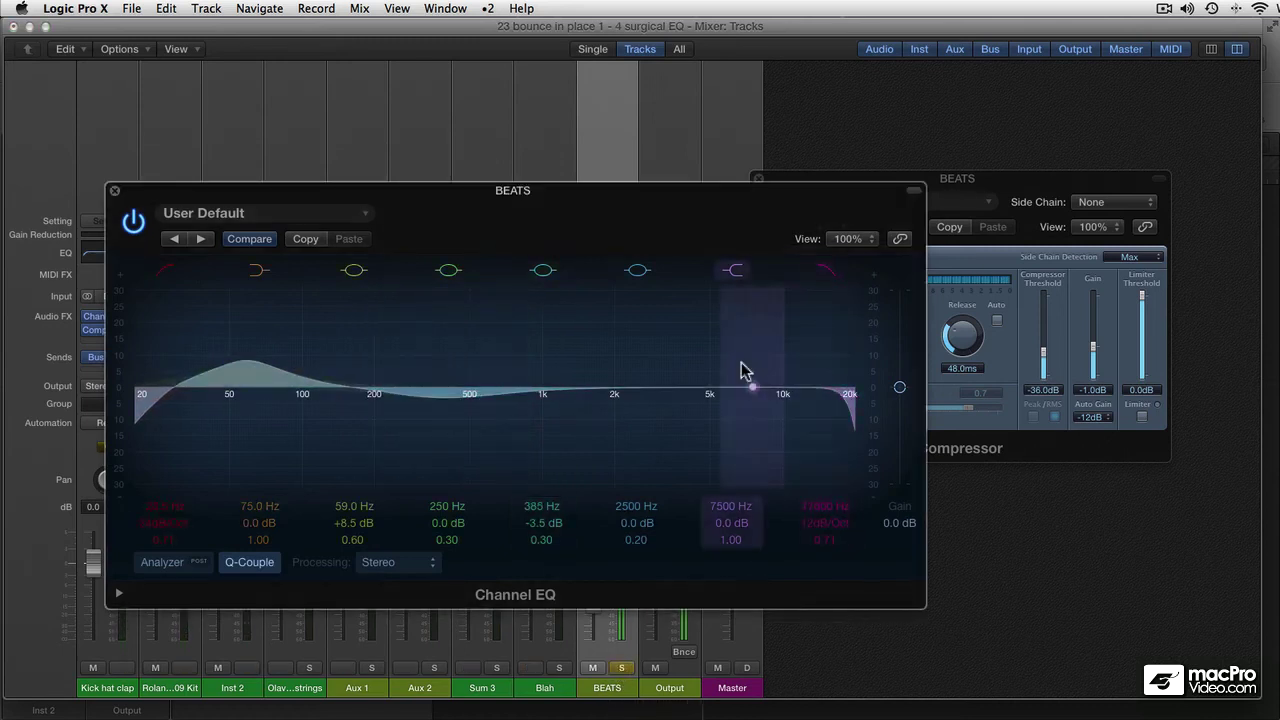
pyautogui.moveTo(742, 362); pyautogui.dragTo(701, 355)
pyautogui.moveTo(843, 446); pyautogui.dragTo(820, 450)
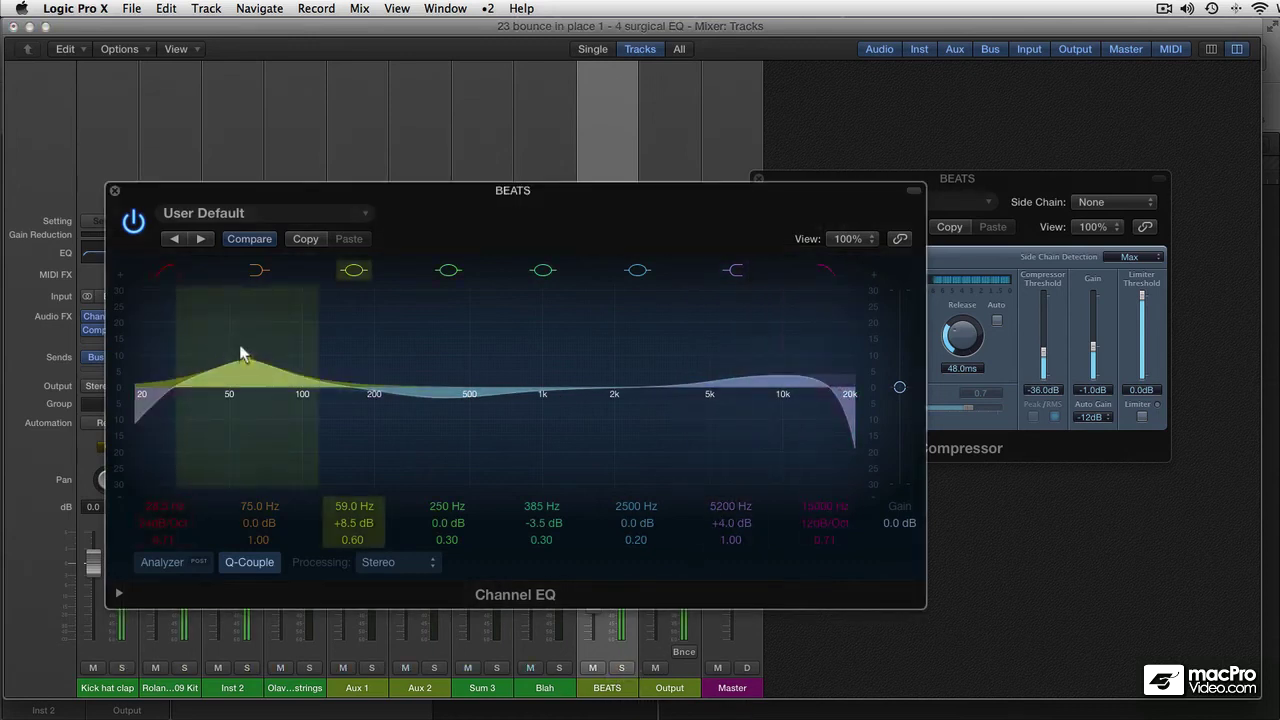
pyautogui.moveTo(240, 353); pyautogui.dragTo(236, 356)
pyautogui.click(115, 191)
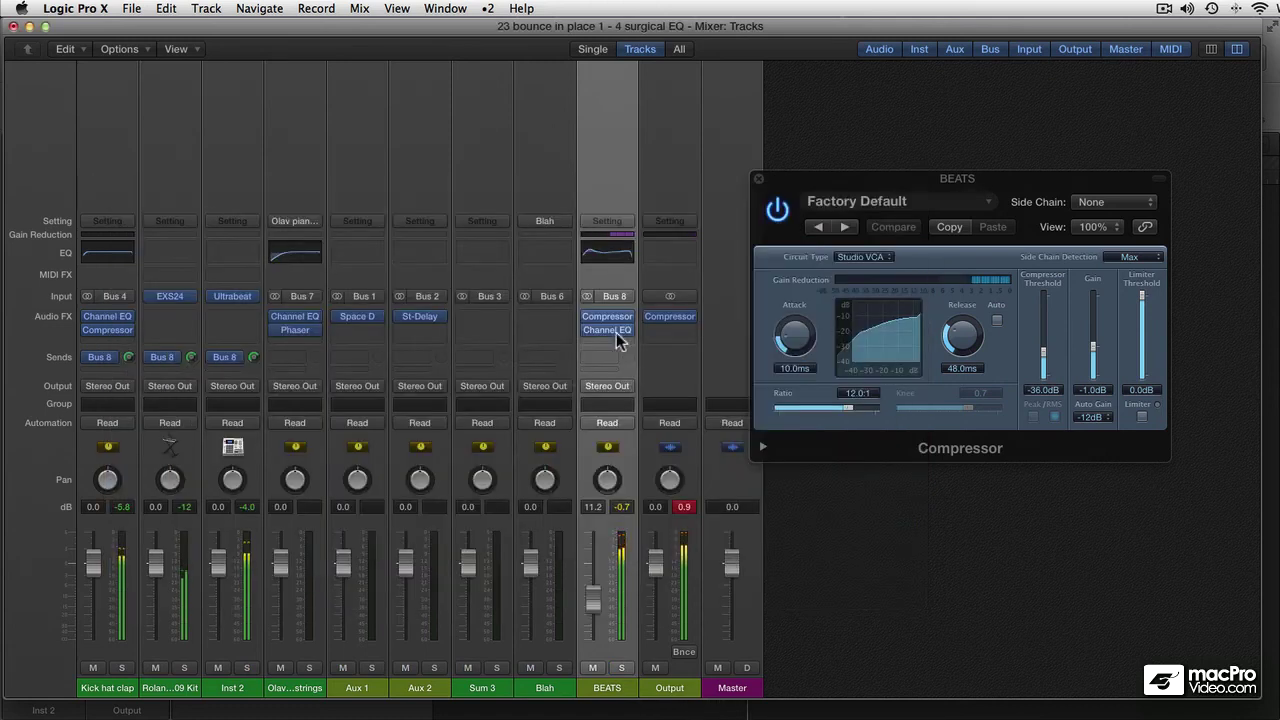
# Try the Channel EQ ahead of the Compressor on BEATS, comparing via mute and solo, then restore Compressor first.
pyautogui.click(594, 668)
pyautogui.click(594, 668)
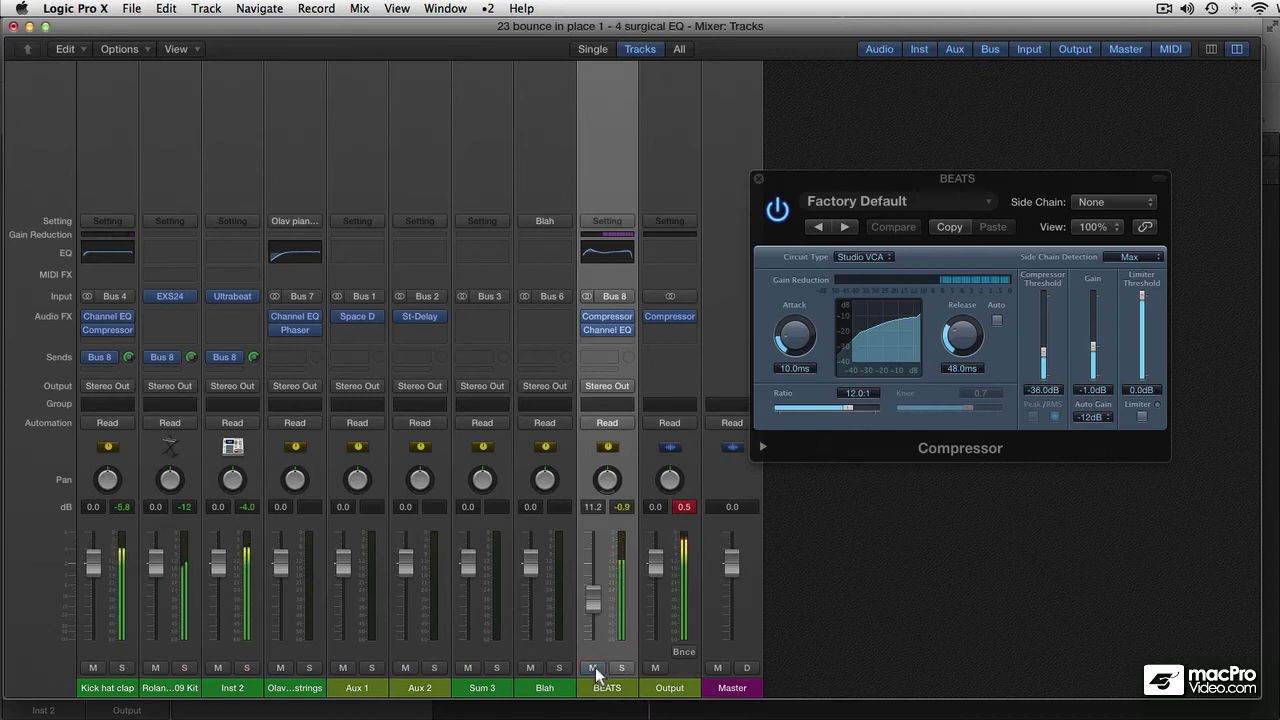
pyautogui.moveTo(606, 320)
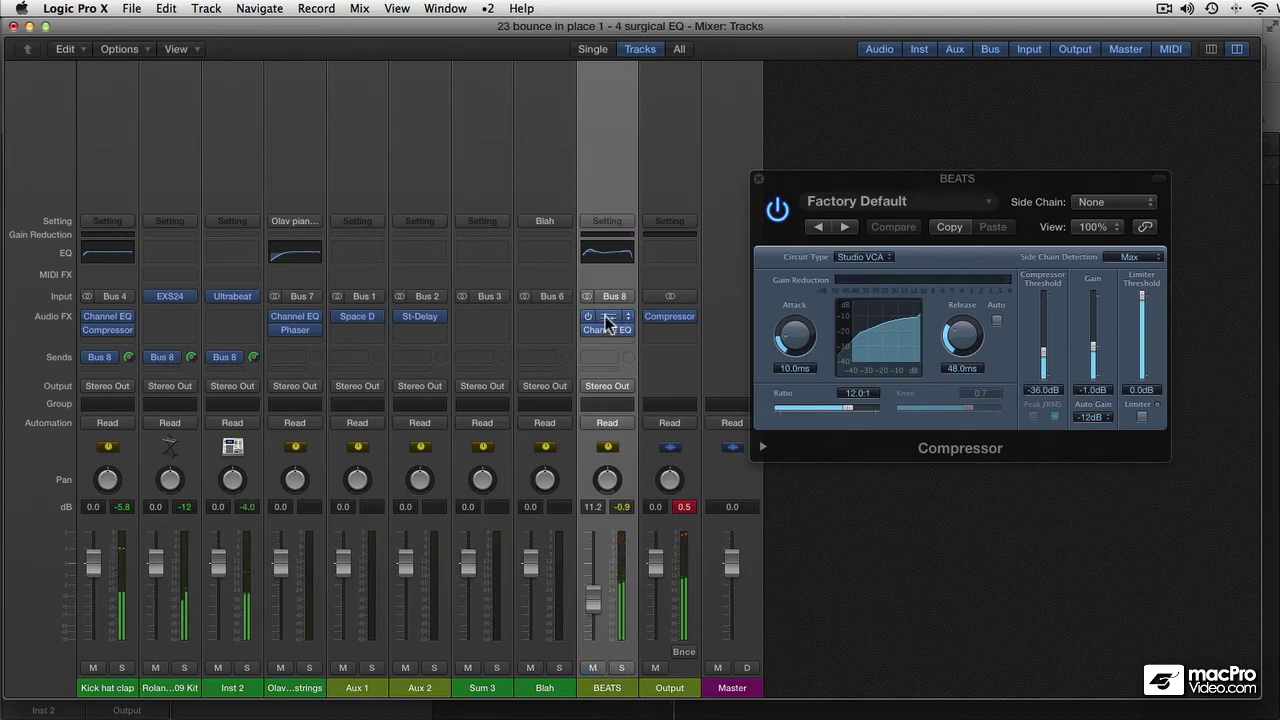
pyautogui.moveTo(606, 318); pyautogui.dragTo(605, 340)
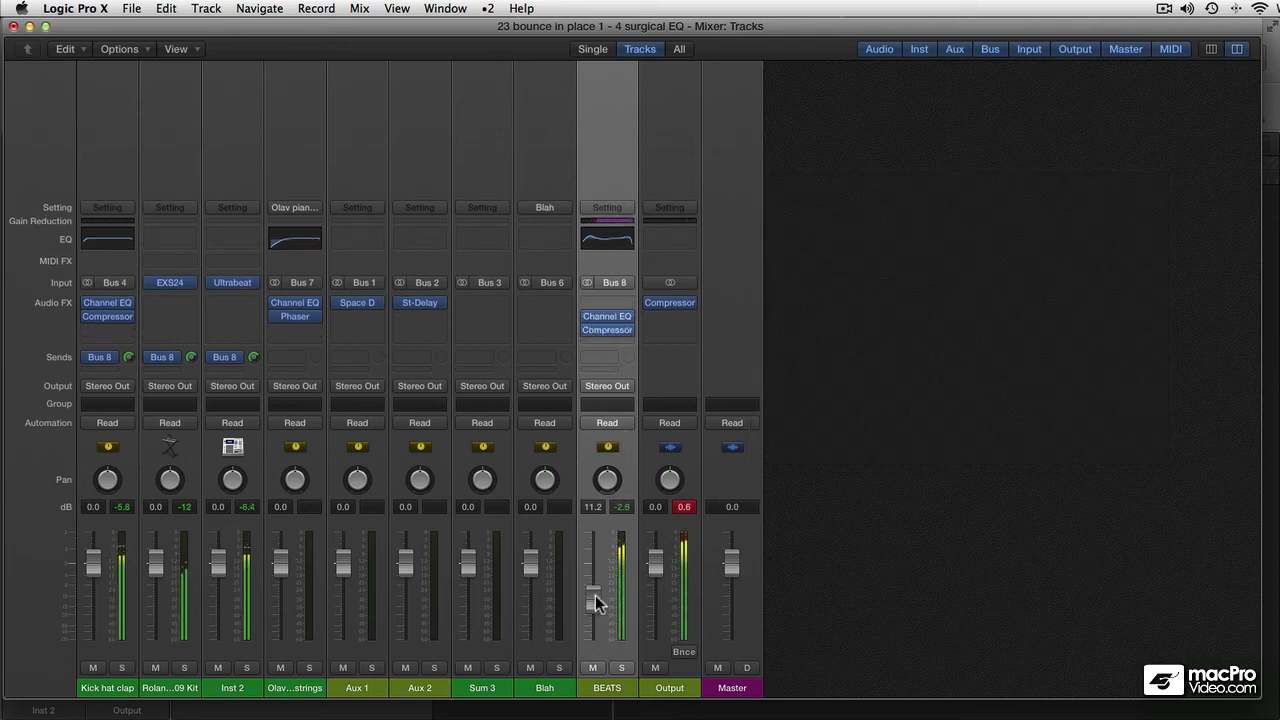
pyautogui.moveTo(594, 600); pyautogui.dragTo(594, 597)
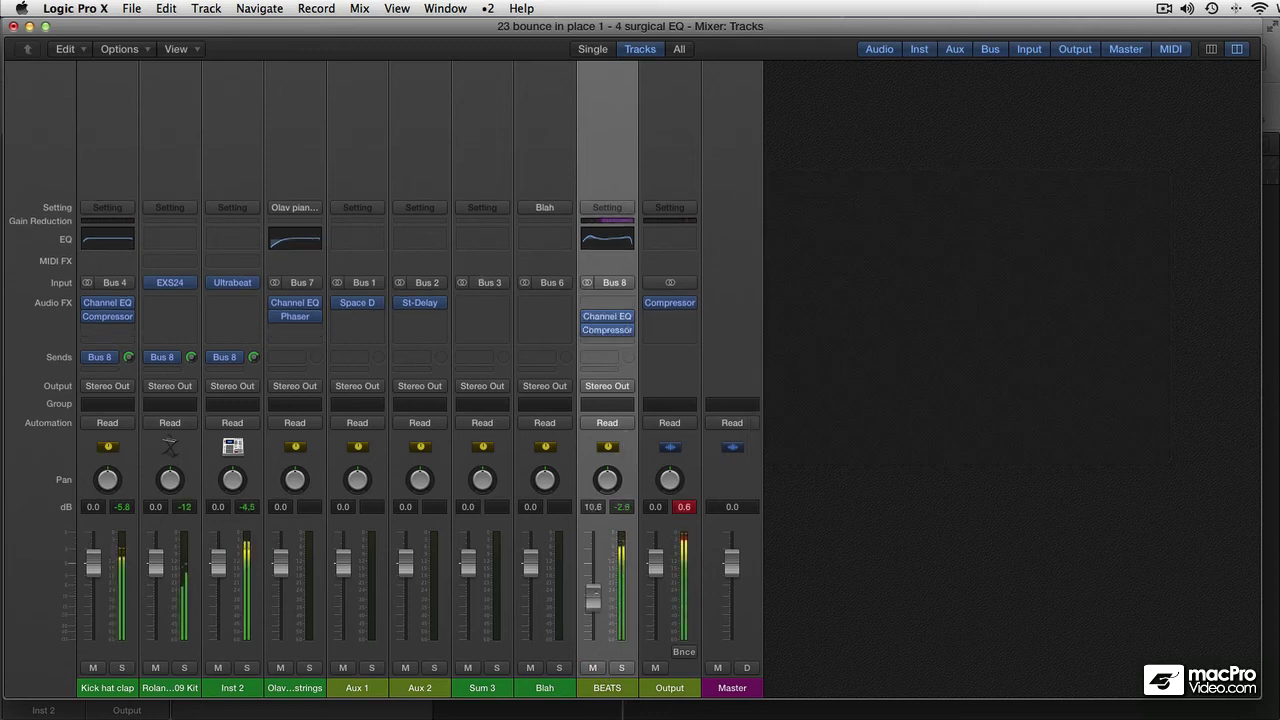
pyautogui.click(620, 669)
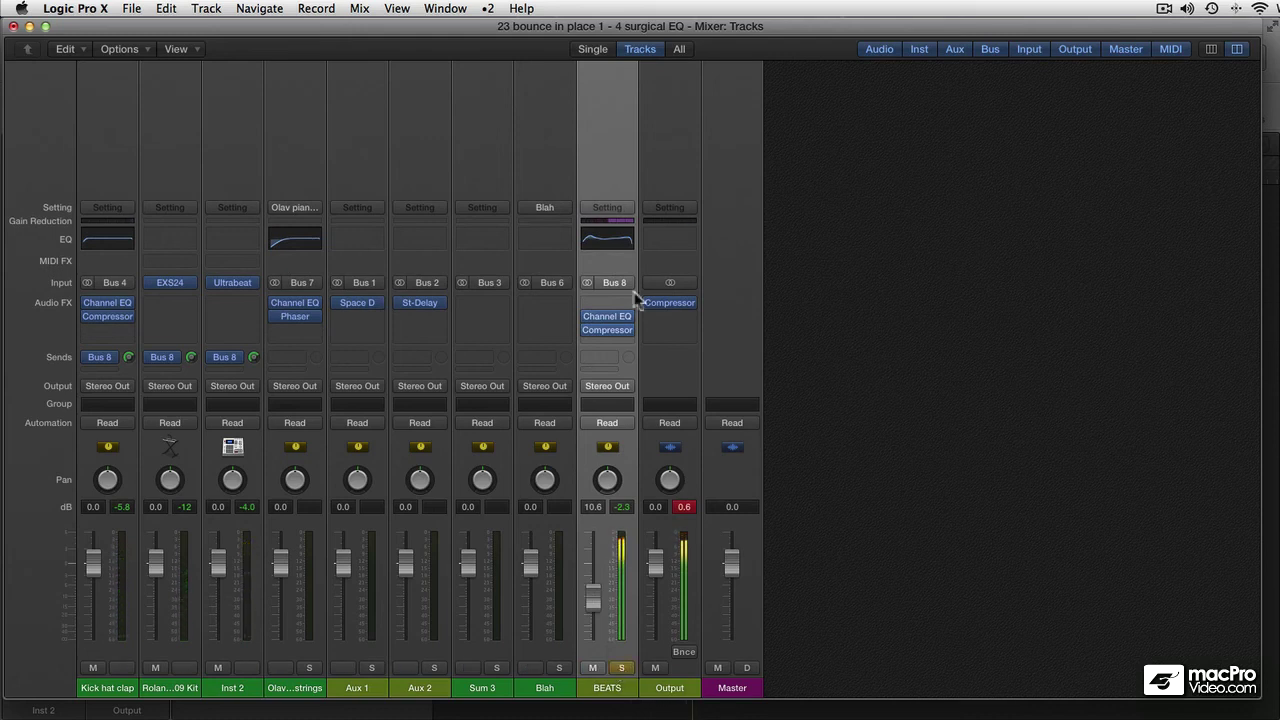
pyautogui.moveTo(607, 327)
pyautogui.mouseDown()
pyautogui.moveTo(609, 302)
pyautogui.moveTo(605, 340)
pyautogui.mouseUp()
pyautogui.click(621, 668)
pyautogui.click(594, 668)
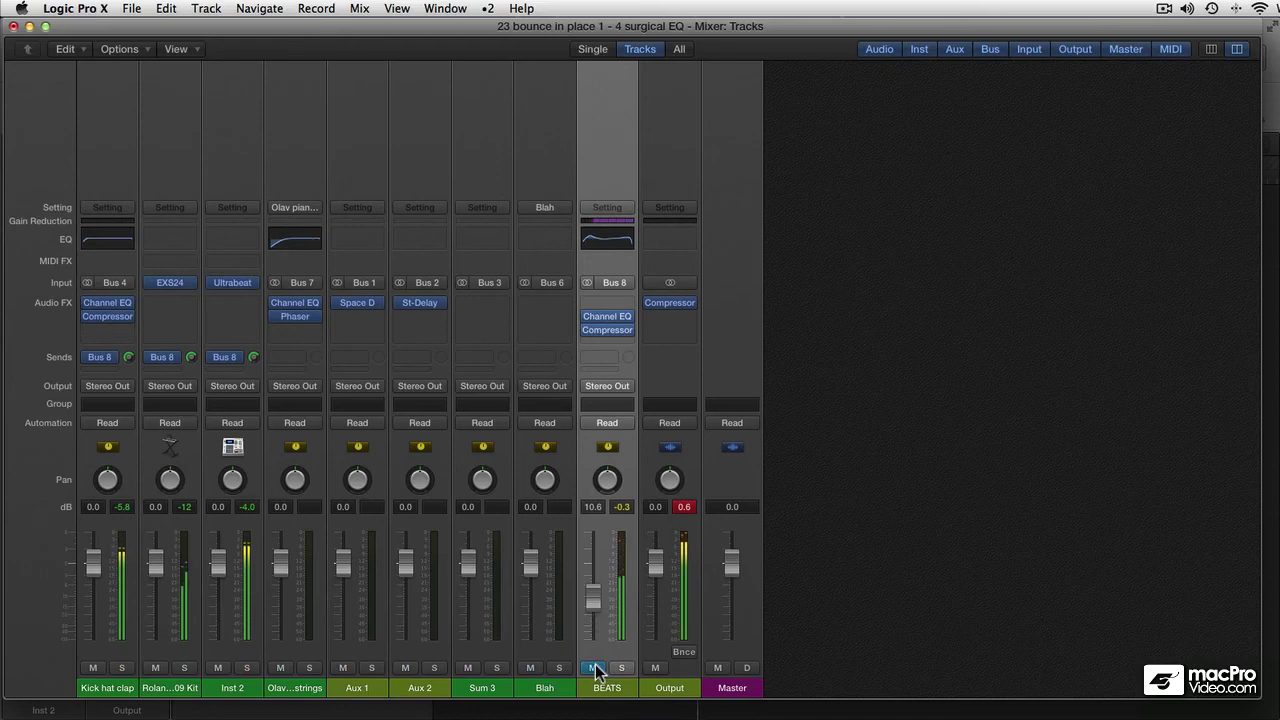
pyautogui.click(594, 668)
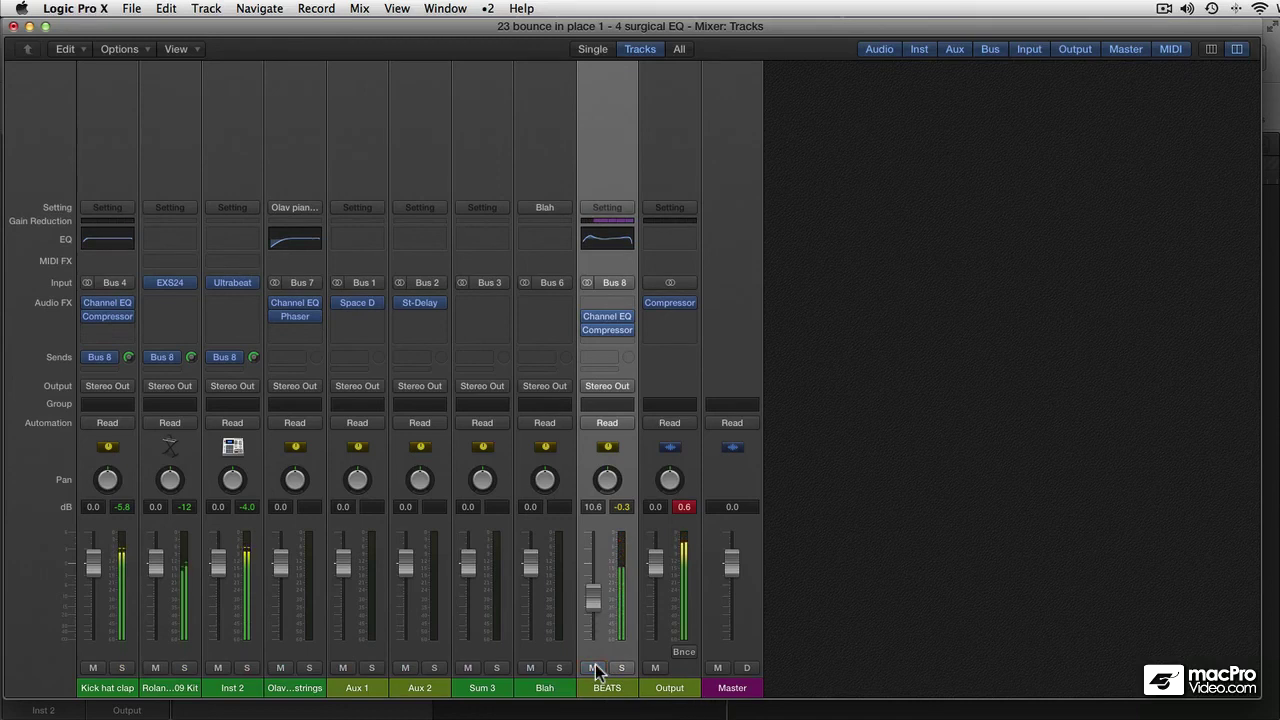
pyautogui.moveTo(612, 331); pyautogui.dragTo(608, 300)
# Cut the BEATS Channel EQ's 56 Hz low boost to +5.0 dB and play the mix.
pyautogui.click(609, 331)
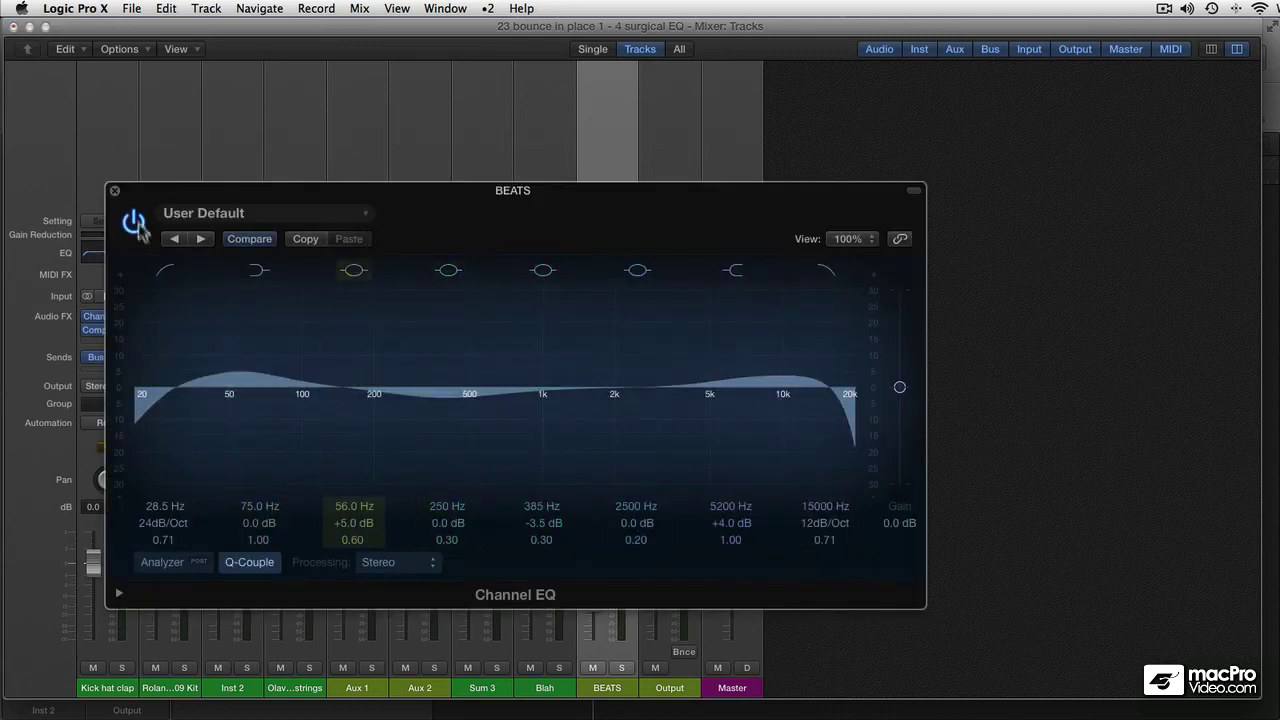
pyautogui.click(114, 190)
pyautogui.press('space')
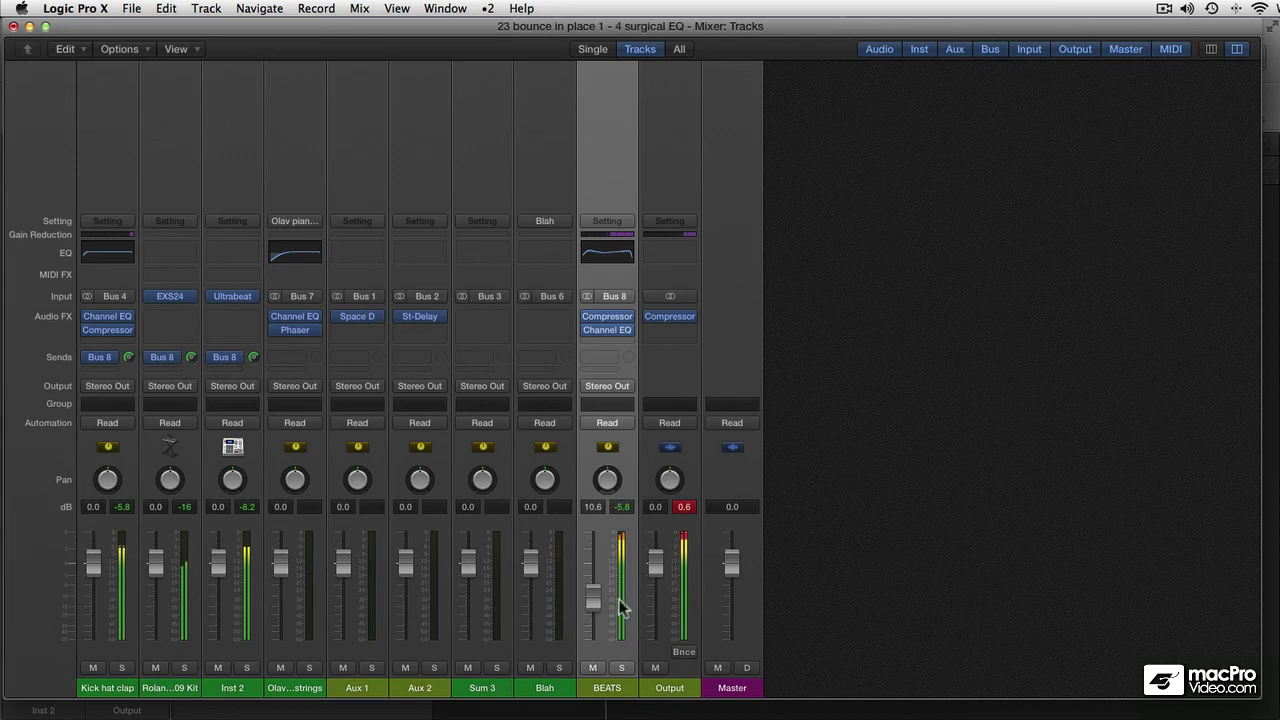
# Compare the BEATS aux muted and unmuted, then set its fader to 11.2 dB.
pyautogui.click(594, 666)
pyautogui.click(593, 668)
pyautogui.moveTo(600, 614); pyautogui.dragTo(600, 611)
pyautogui.press('space')
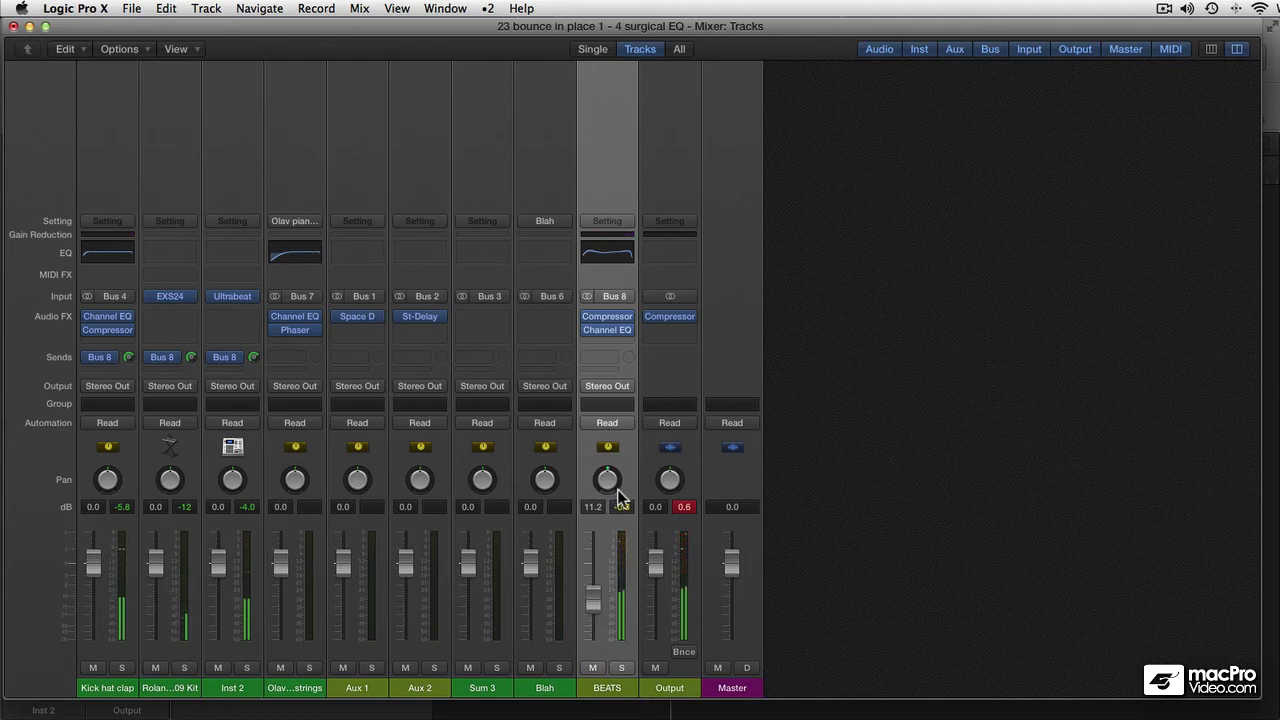